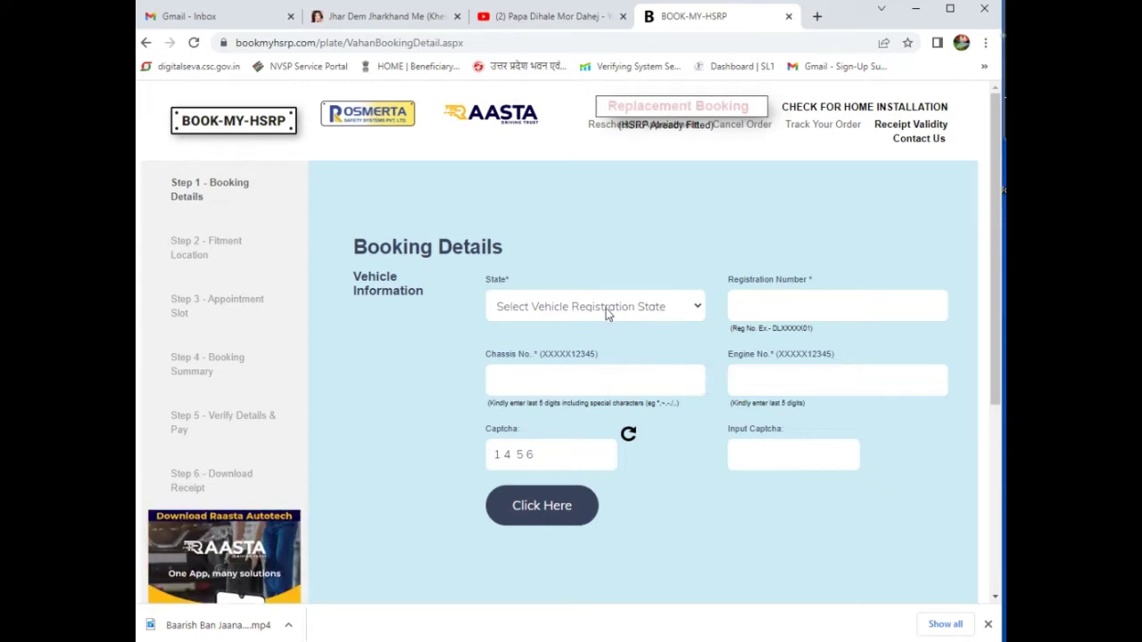
Select UTTAR PRADESH as the vehicle's registration state on the booking form.
left_click(606, 308)
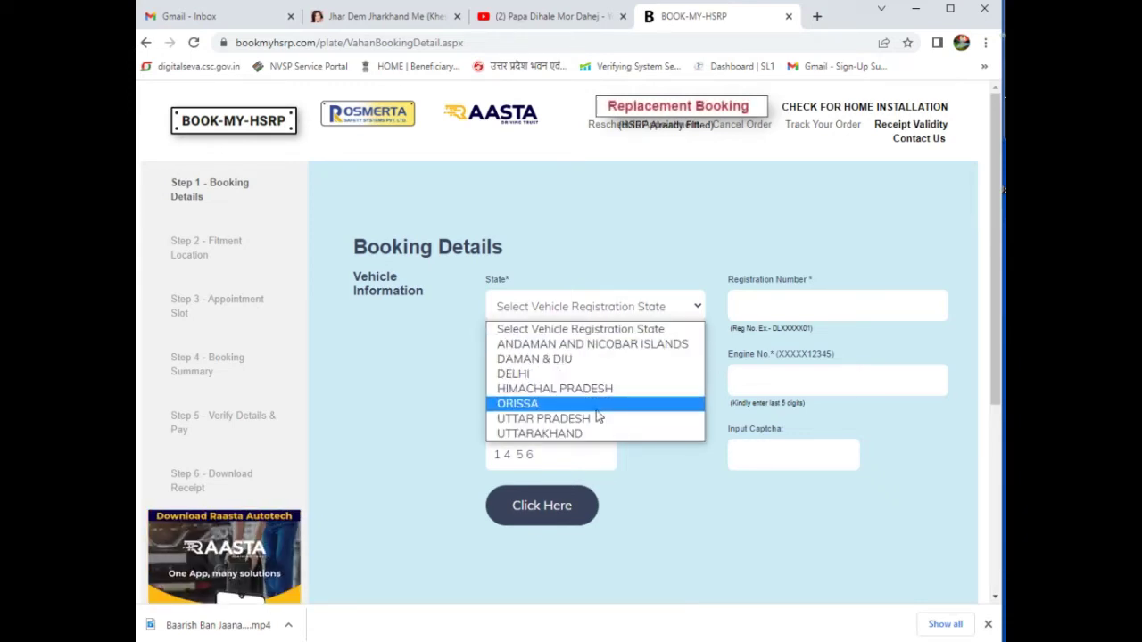
left_click(594, 419)
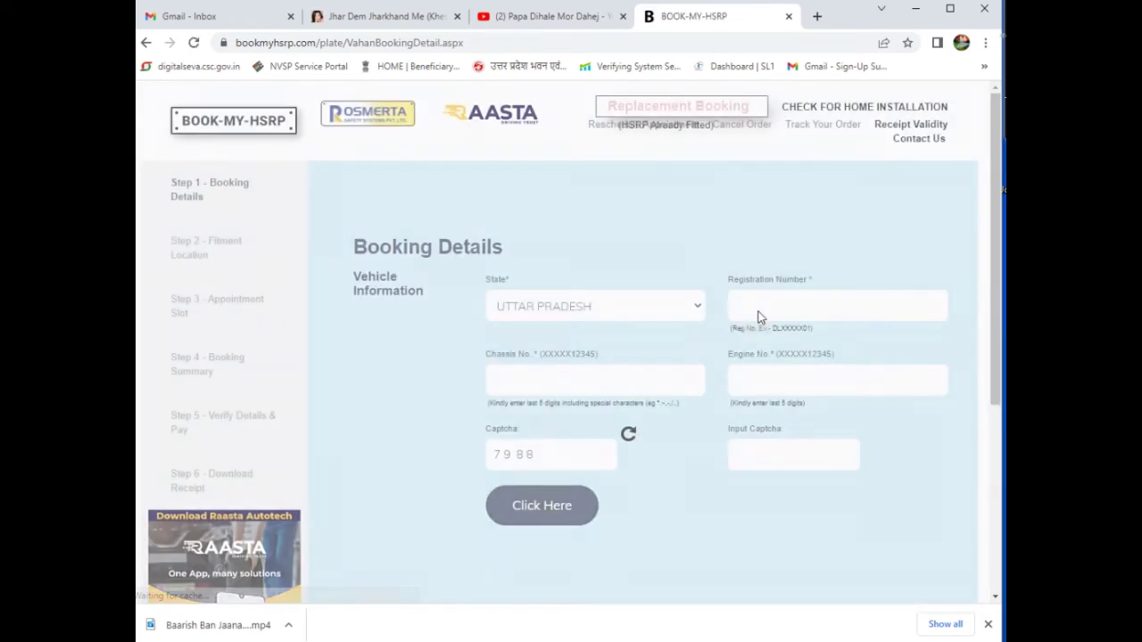
Enter the vehicle's registration number in the Registration Number field.
left_click(761, 309)
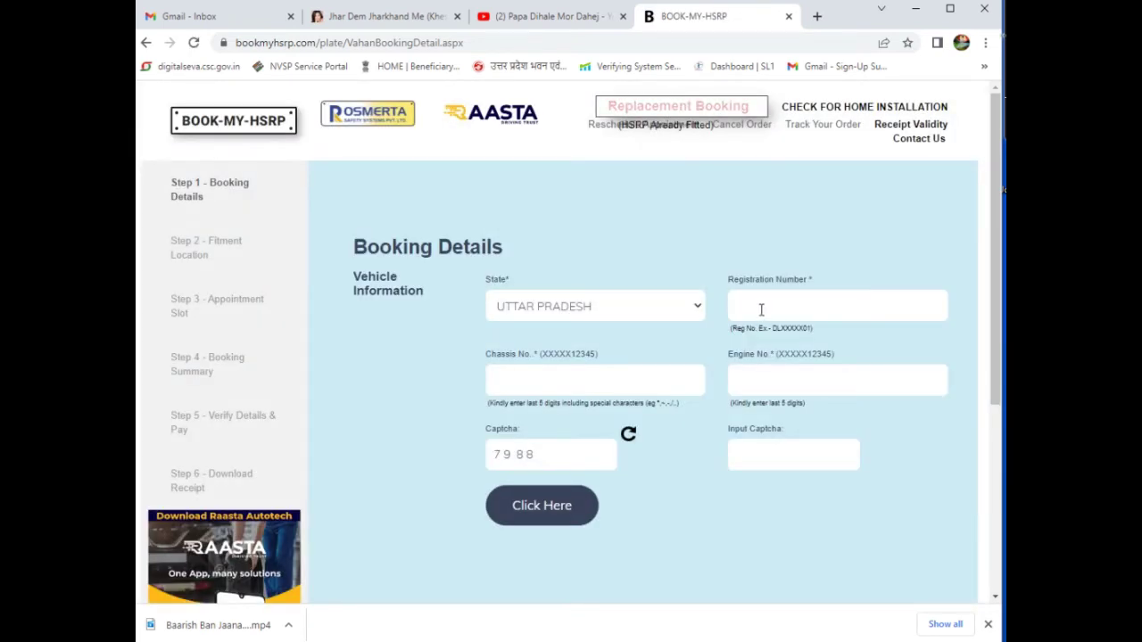
type("UP")
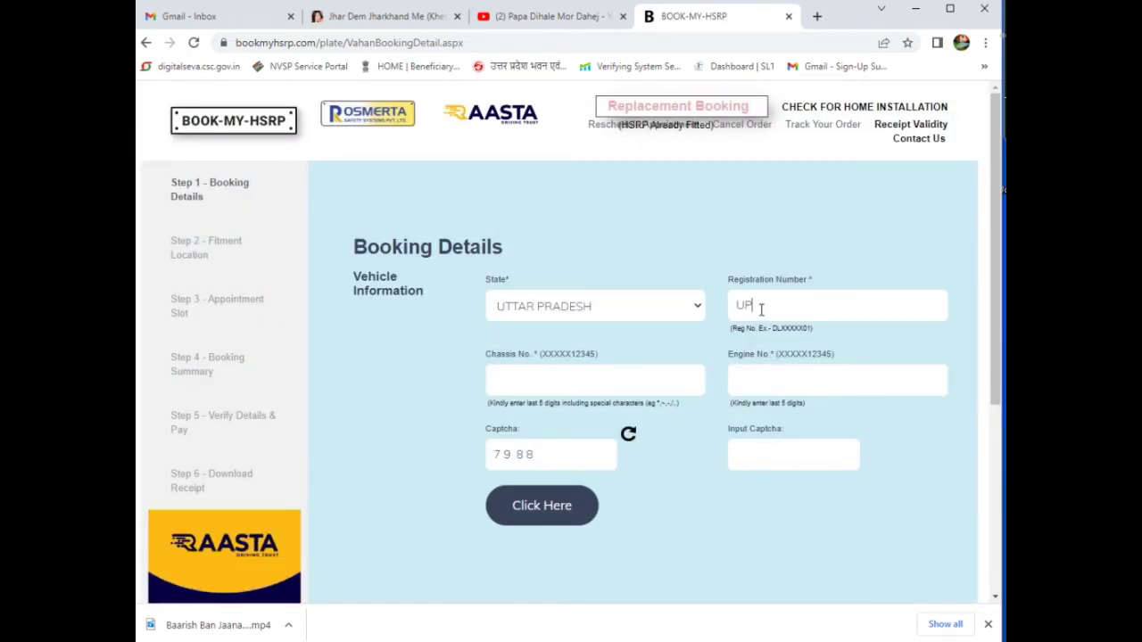
type("64")
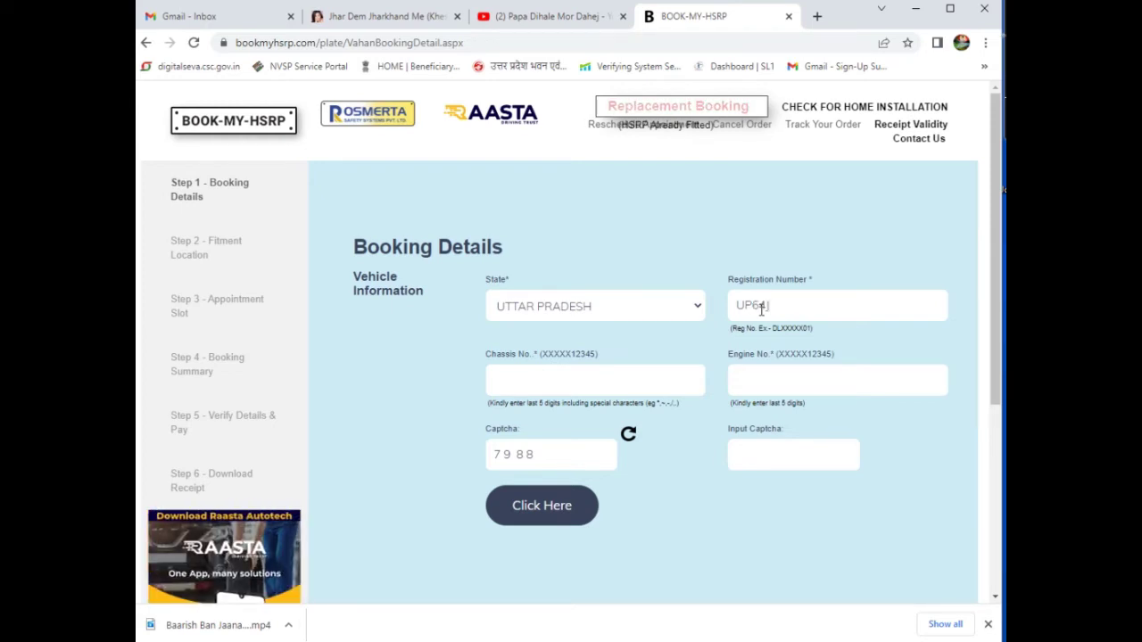
type("J5166")
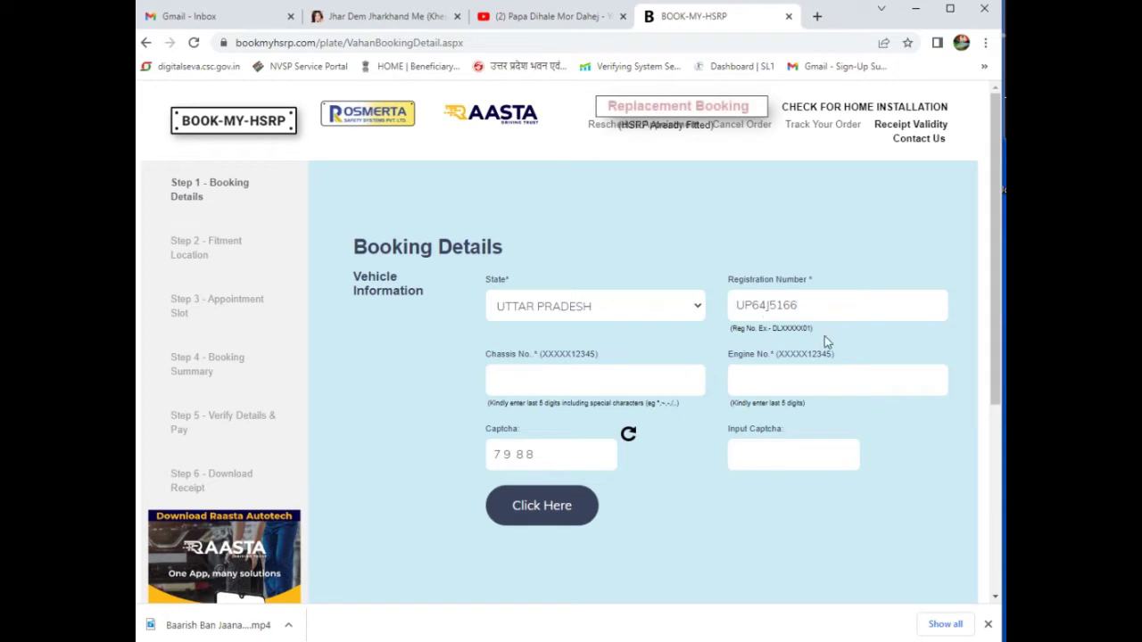
left_click(583, 384)
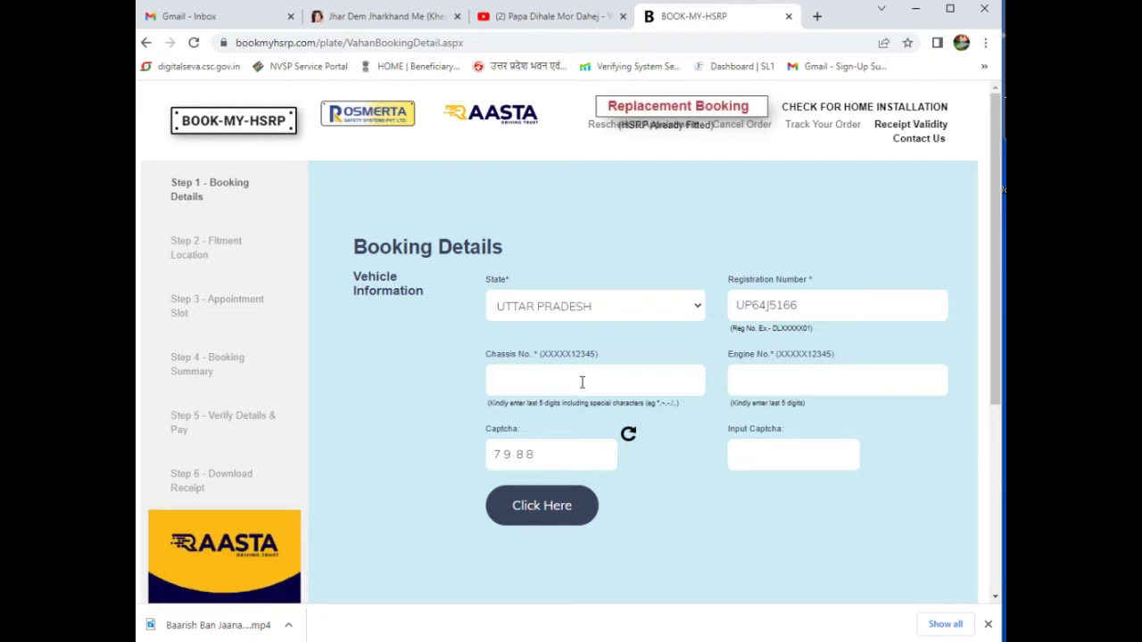
Fill in the Engine No. field with the vehicle's engine number.
left_click(767, 379)
type("0")
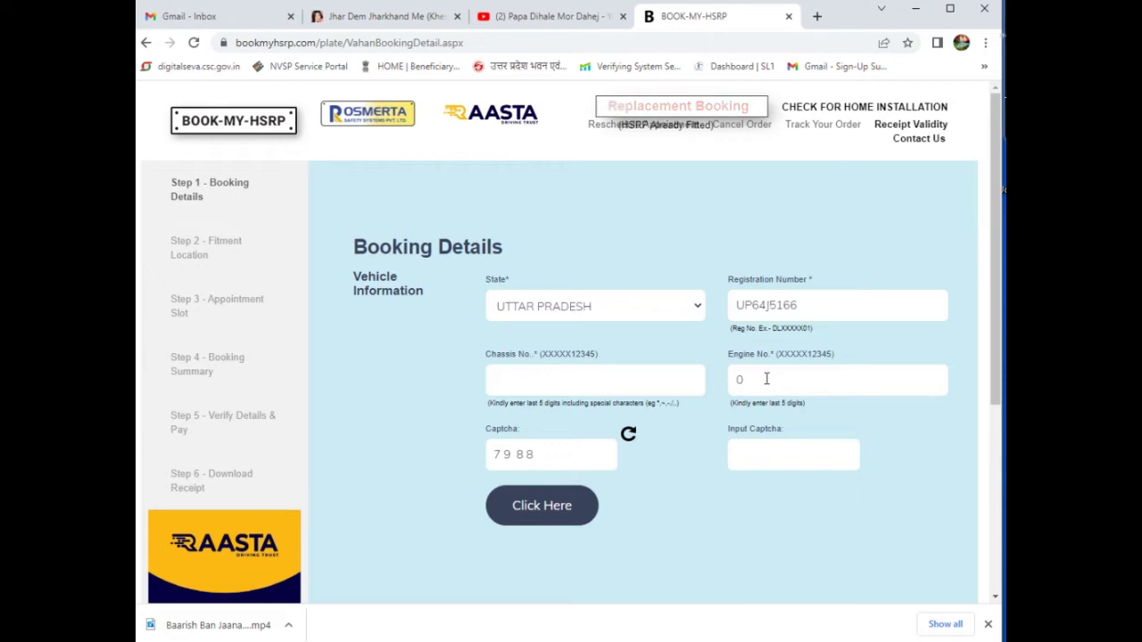
type("7")
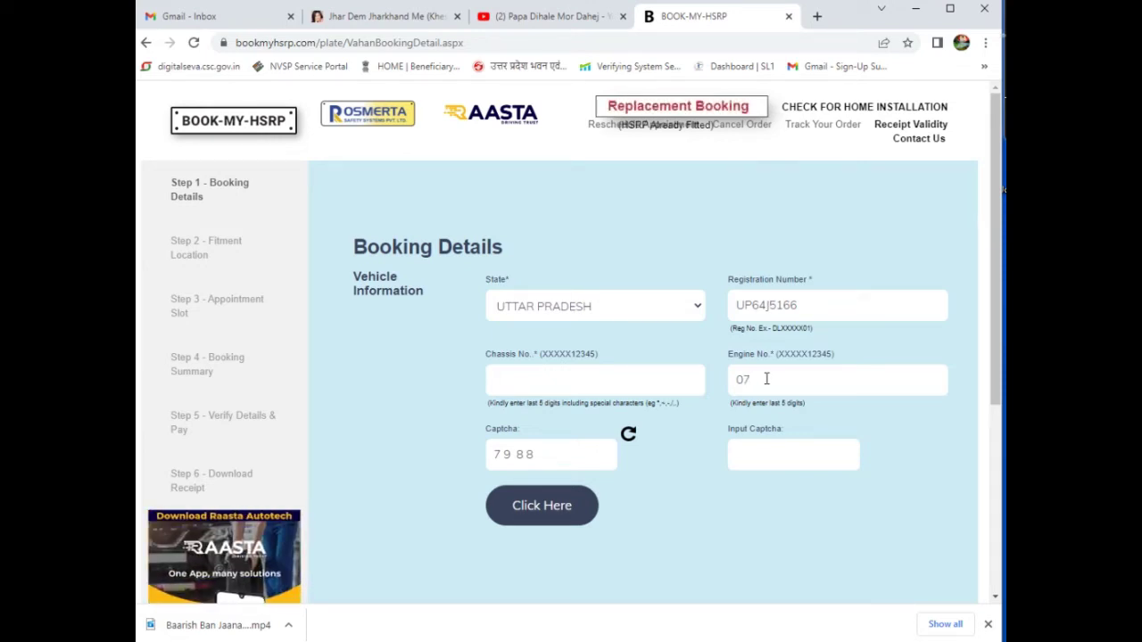
type("C")
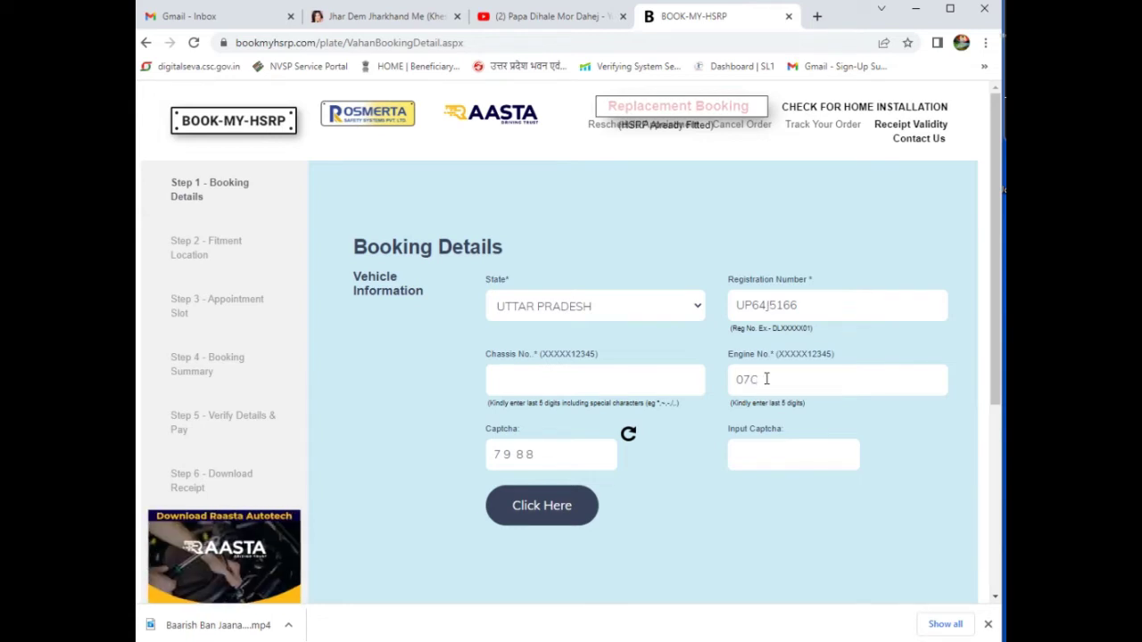
type("2")
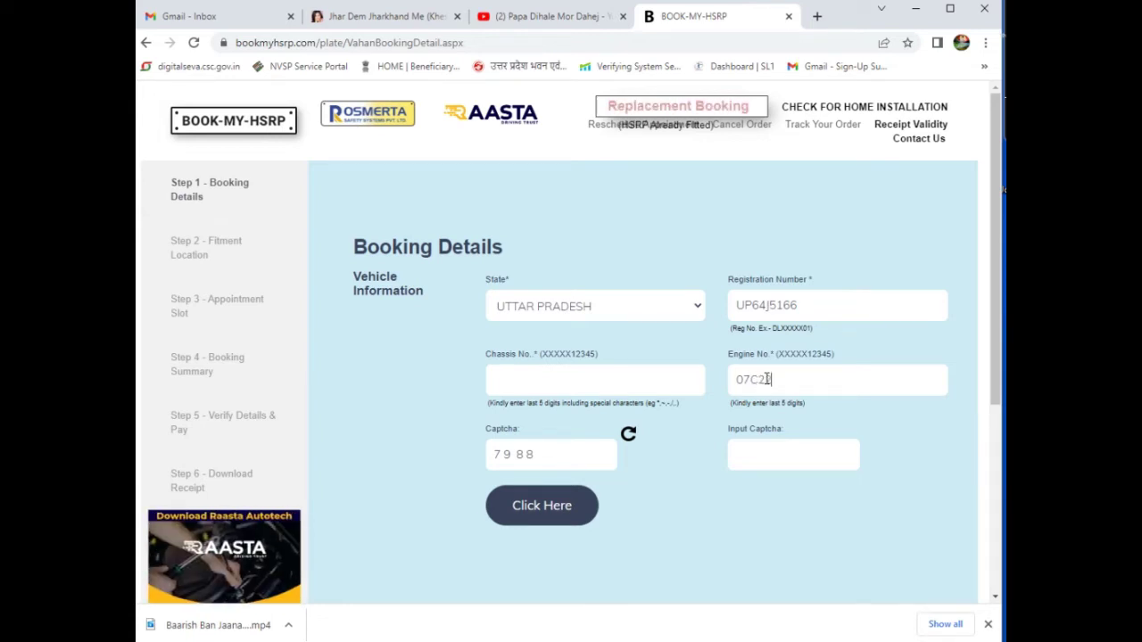
type("E")
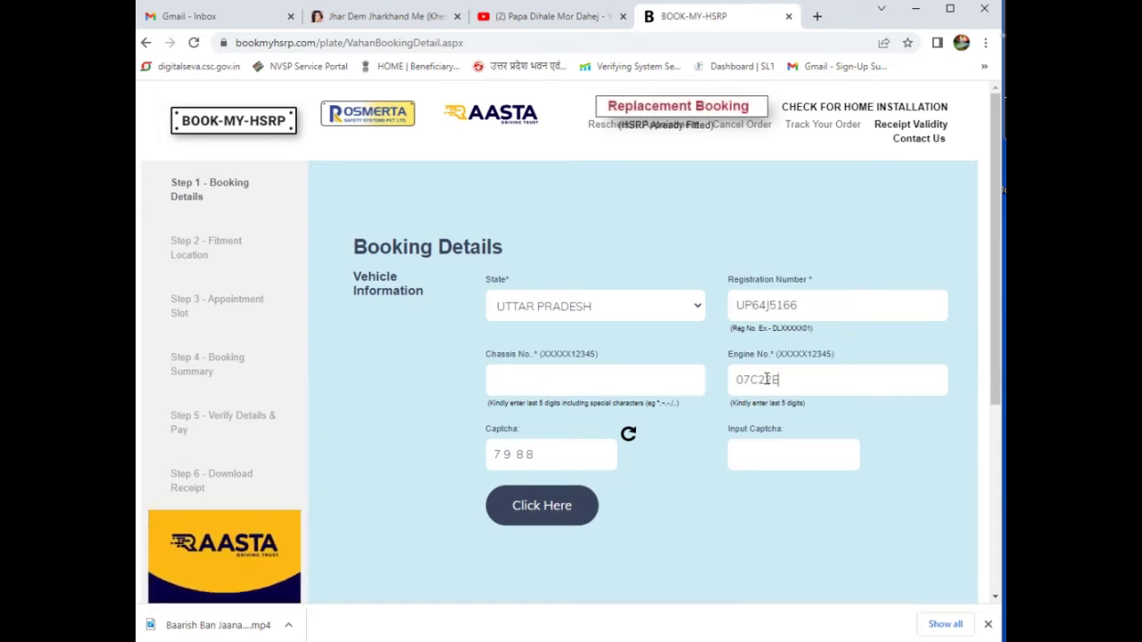
type("27")
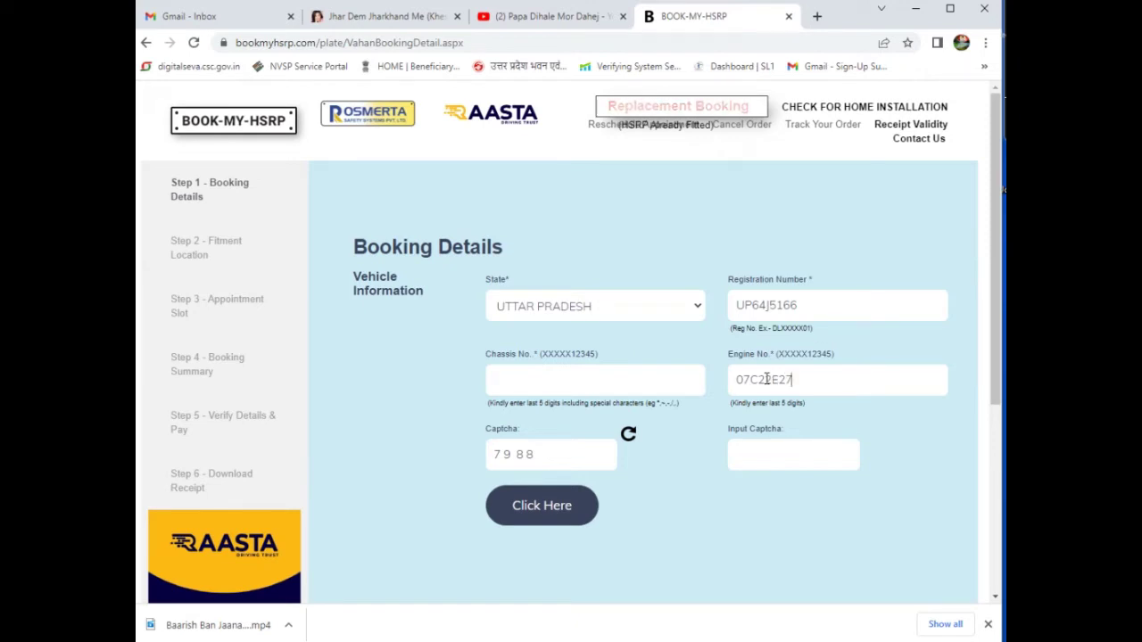
type("77")
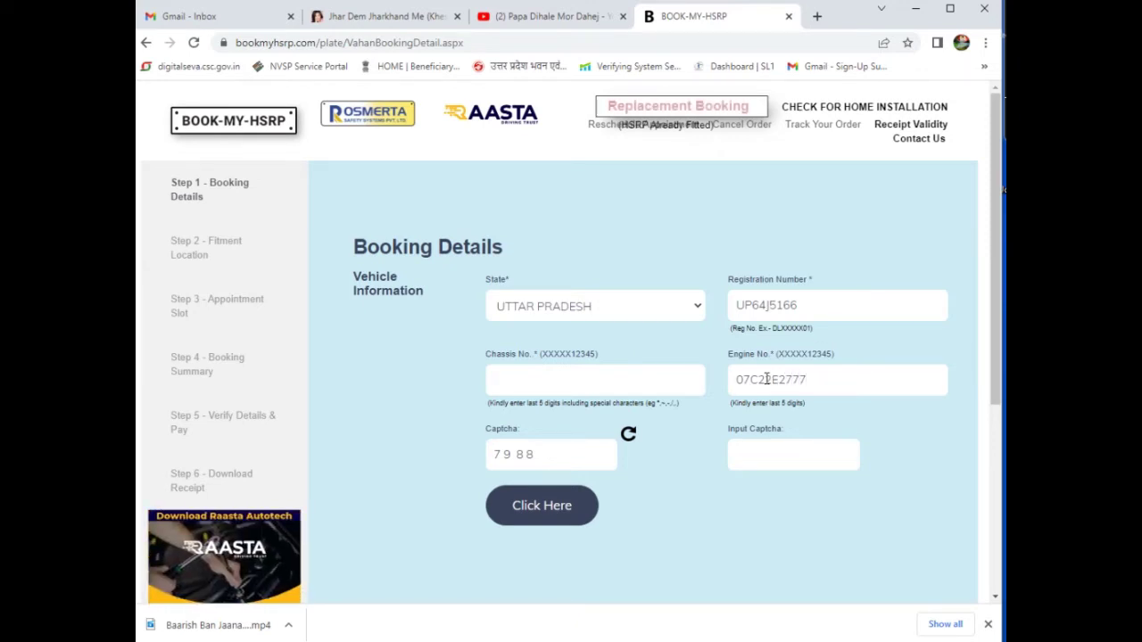
type("8")
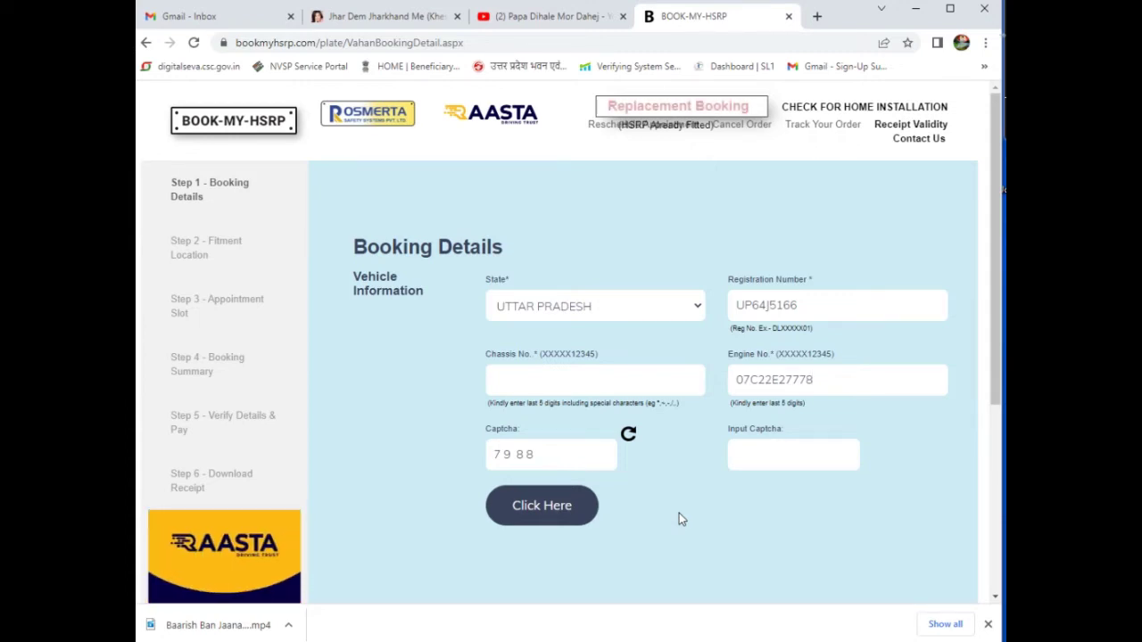
Fill in the Chassis No. field with the vehicle's chassis number.
left_click(555, 376)
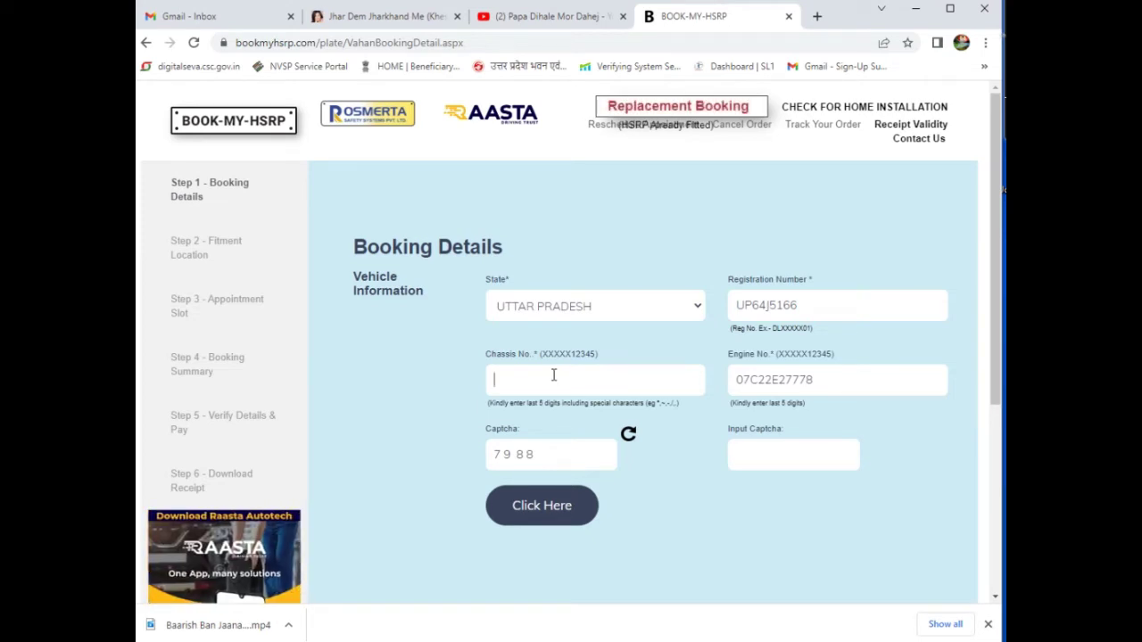
type("07")
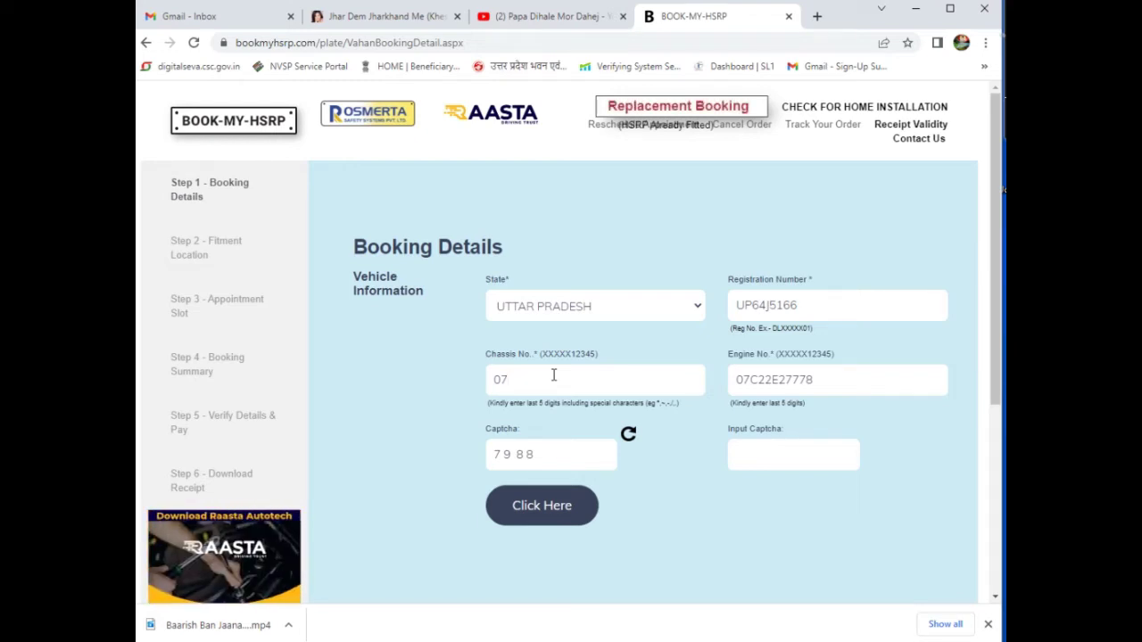
type("C")
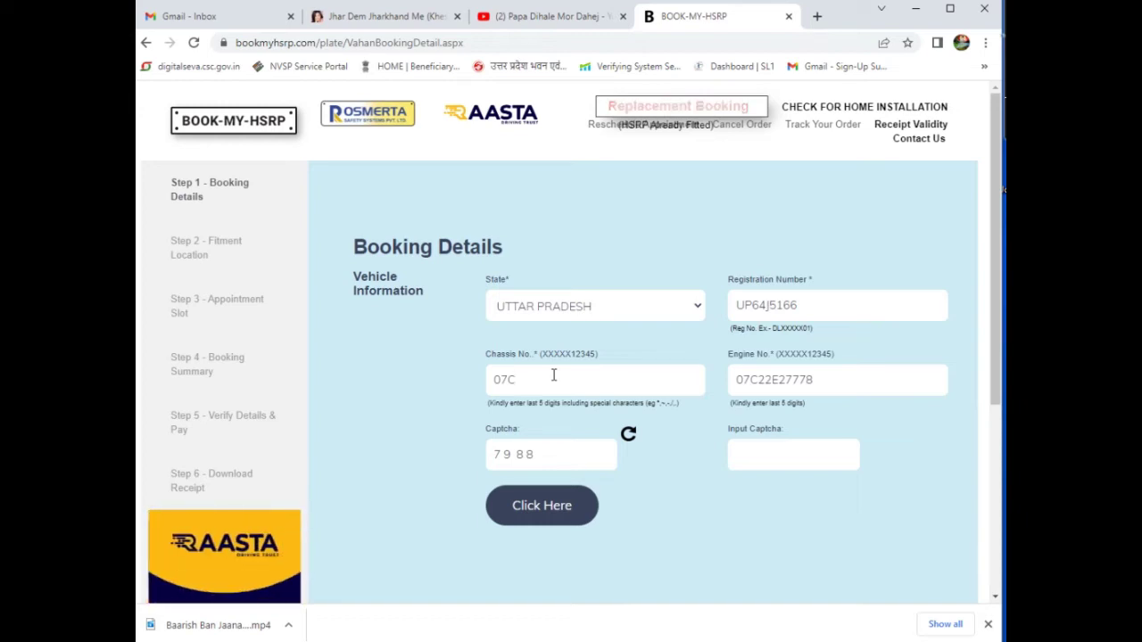
type("23")
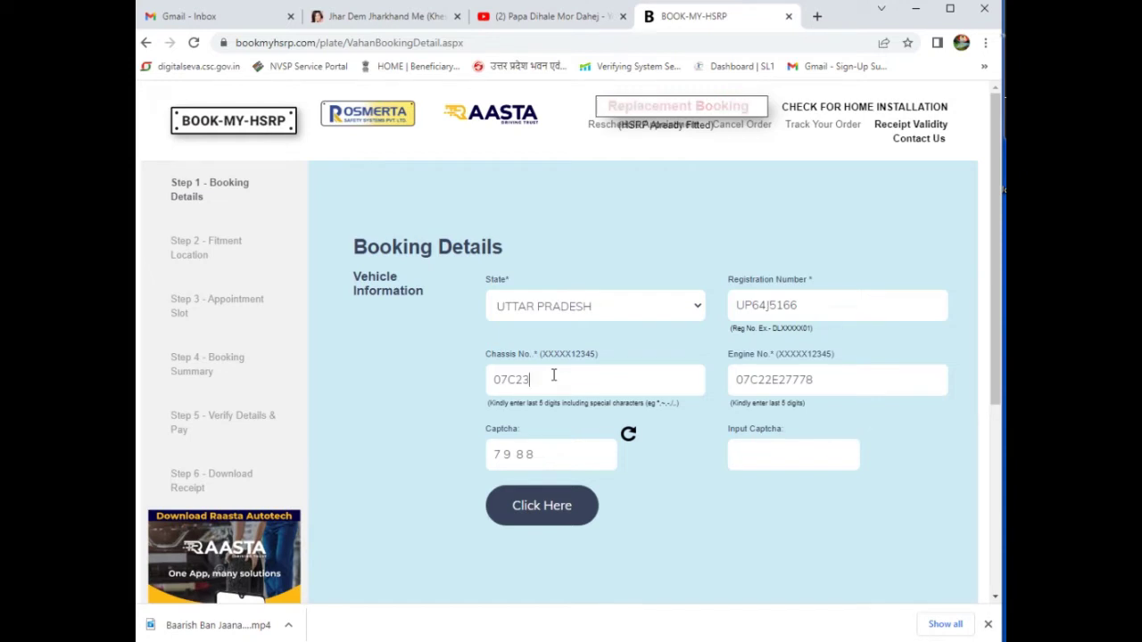
key("Tab")
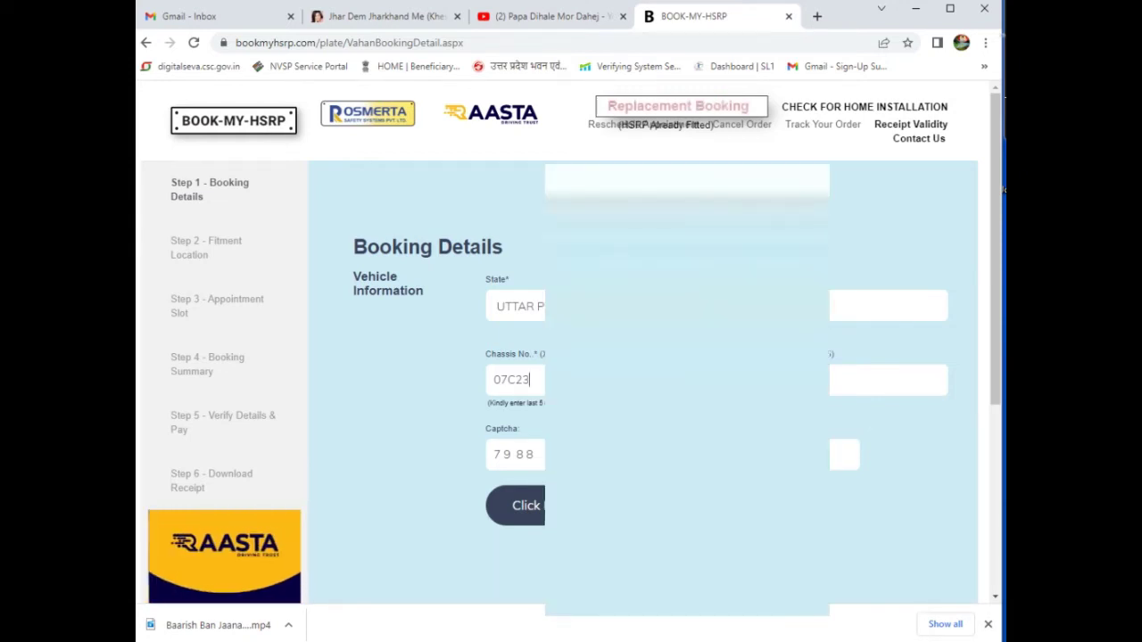
type("F")
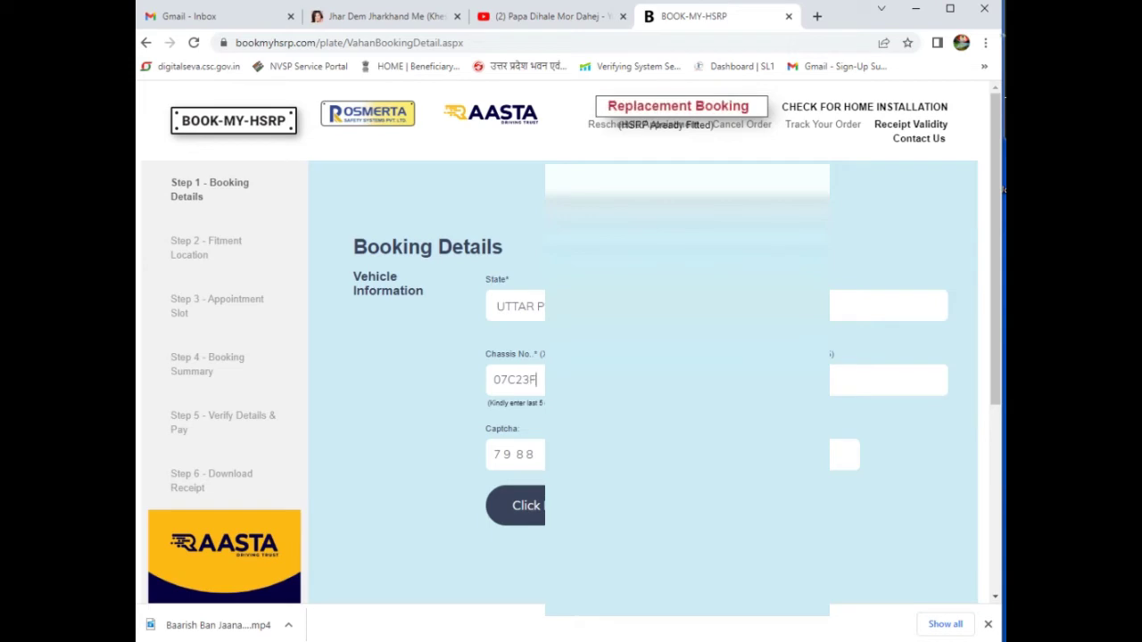
type("4")
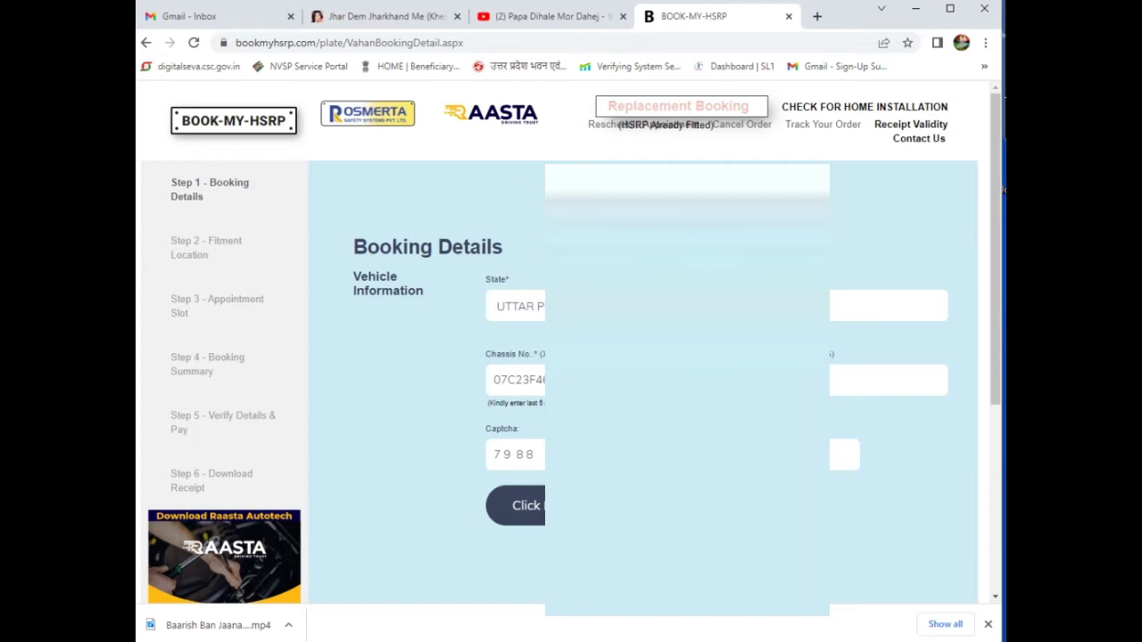
Submit the form to fetch the vehicle record (PETROL, HERO HONDA MOTORS LTD).
key("Return")
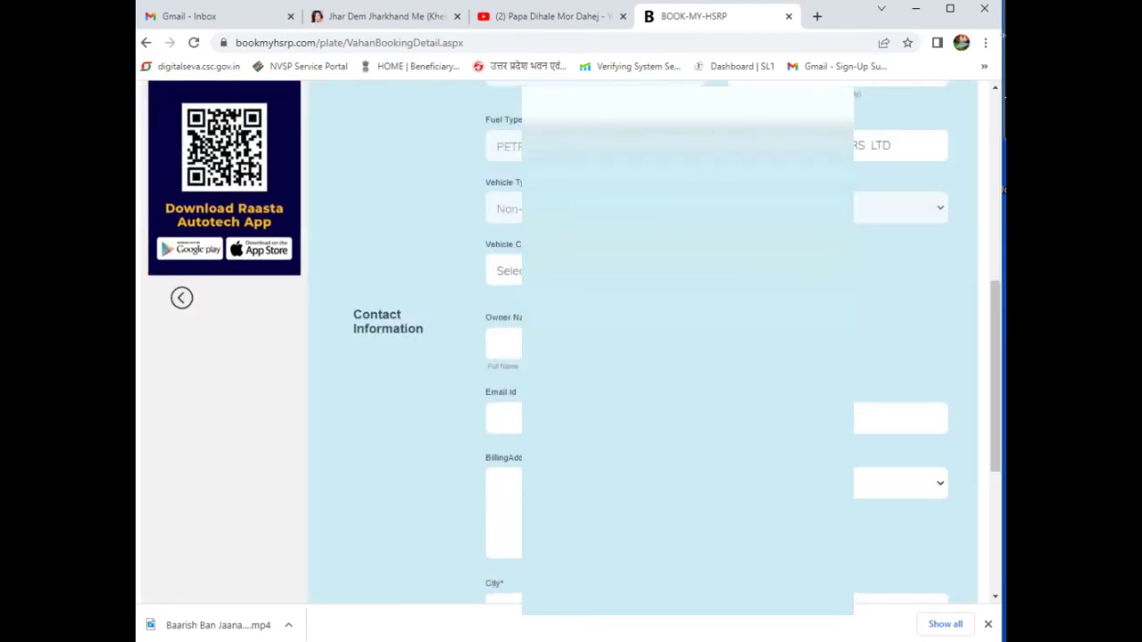
scroll(571, 339, "up", 1)
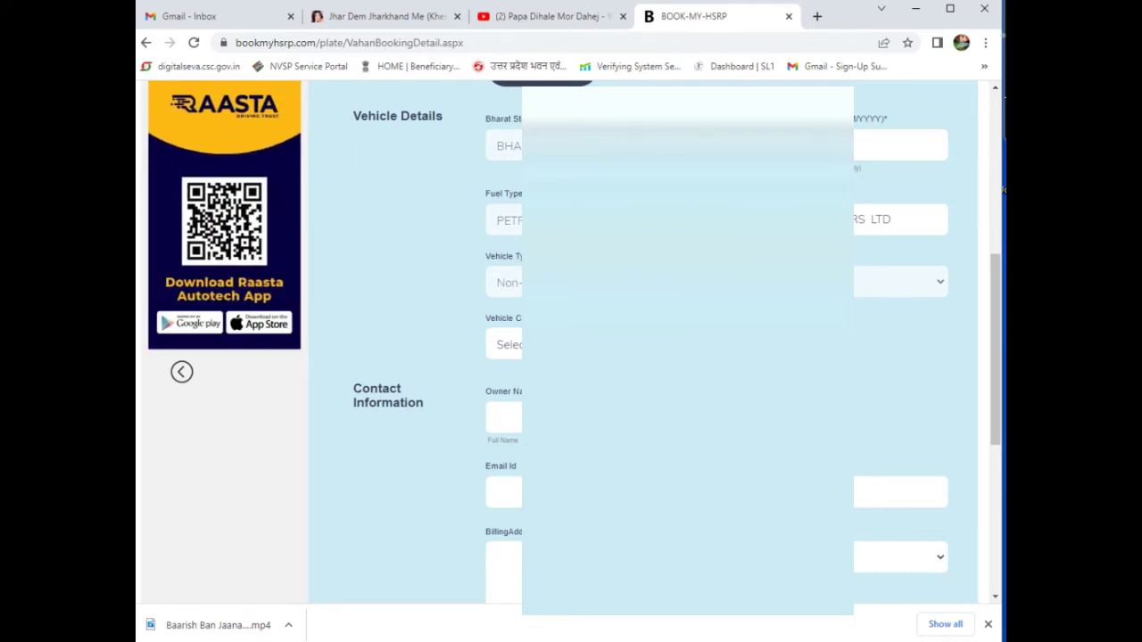
Set Vehicle Category to Motorcycle and enter the owner's full name.
left_click(504, 345)
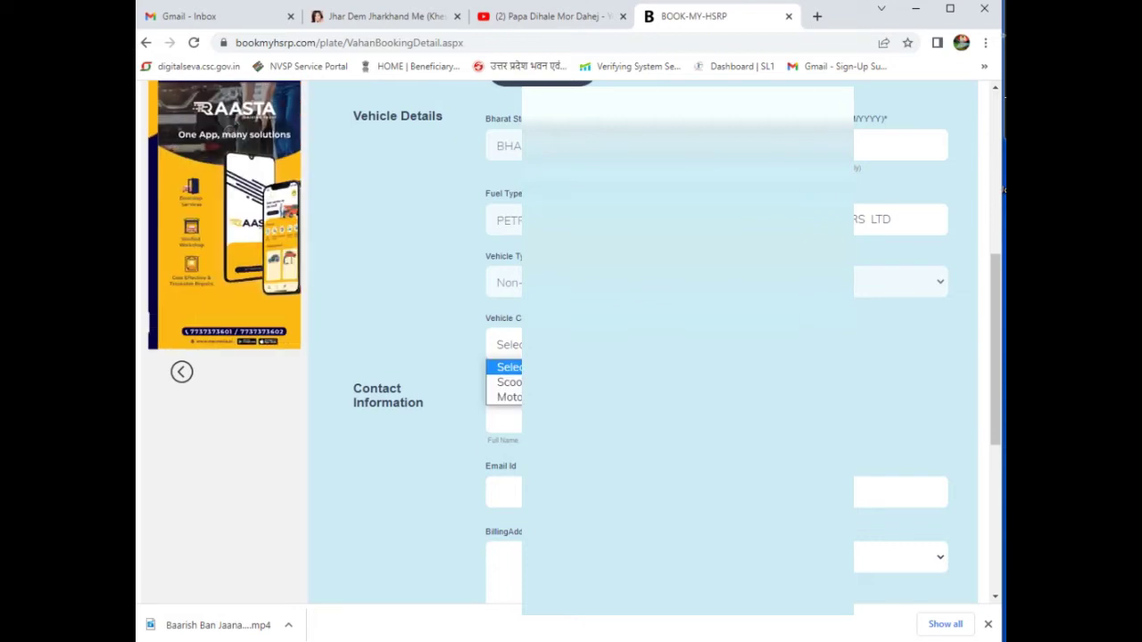
key("Down")
key("Down")
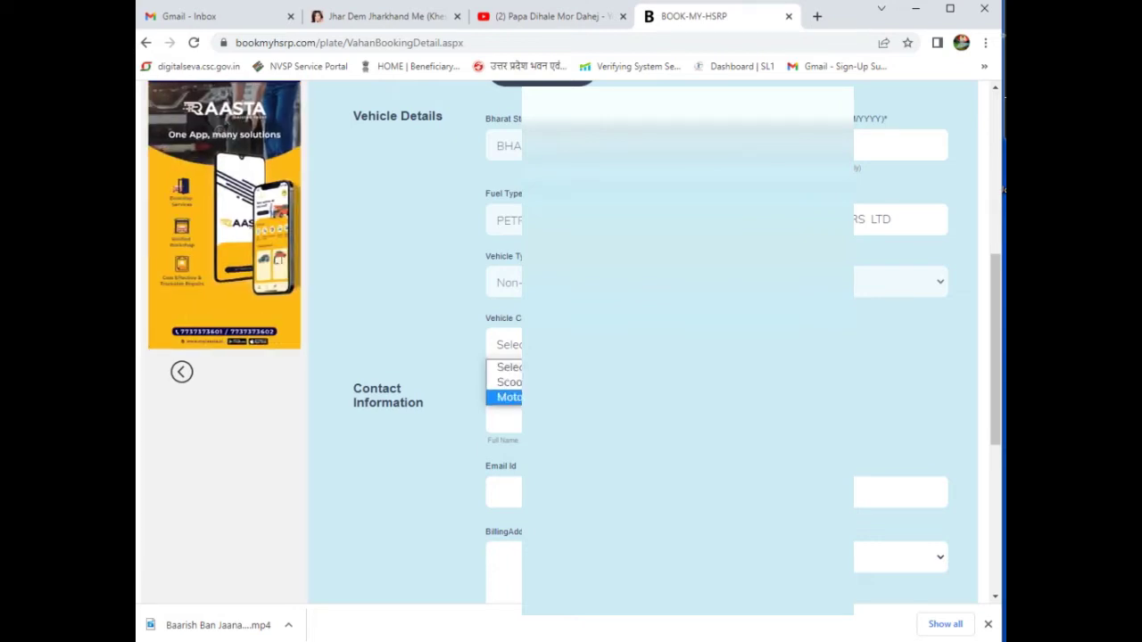
key("Return")
key("Tab")
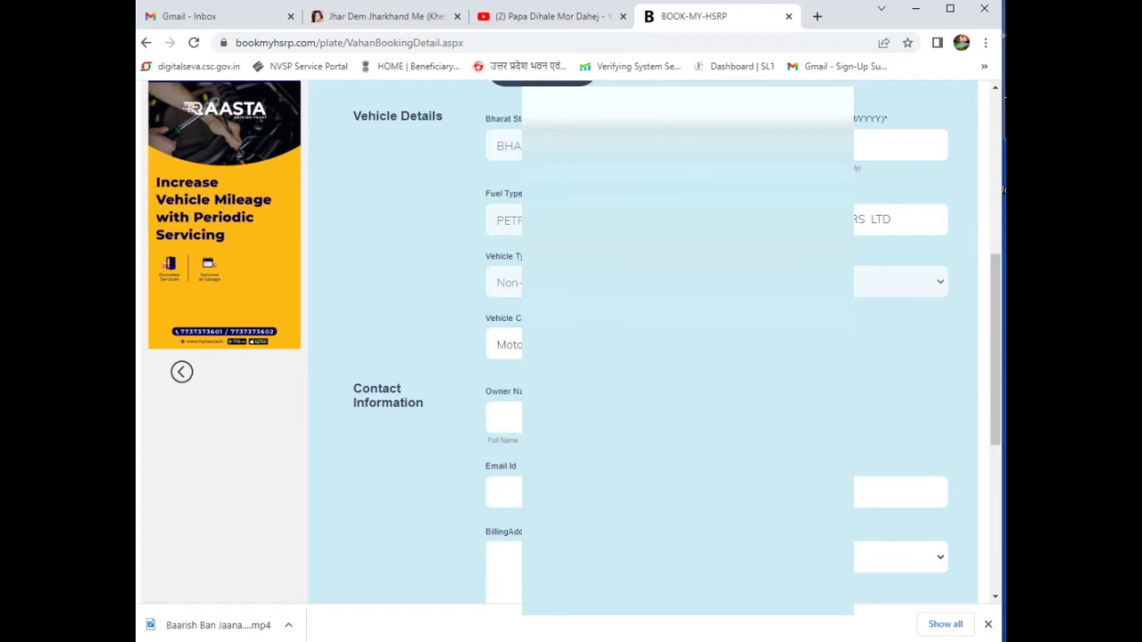
type("RAKE")
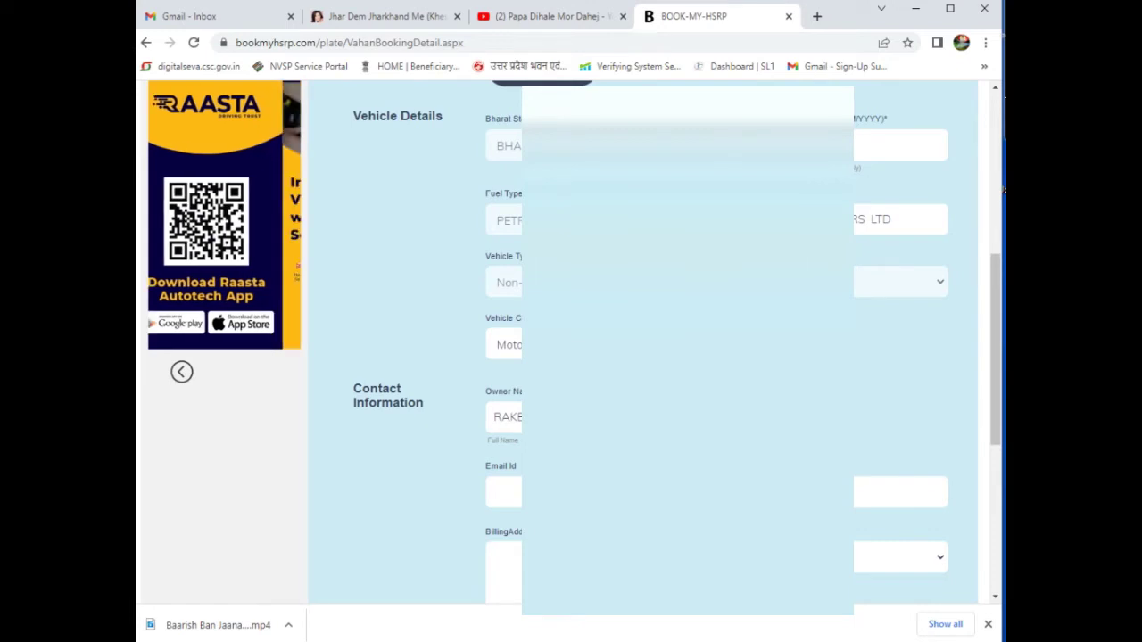
type("rakes")
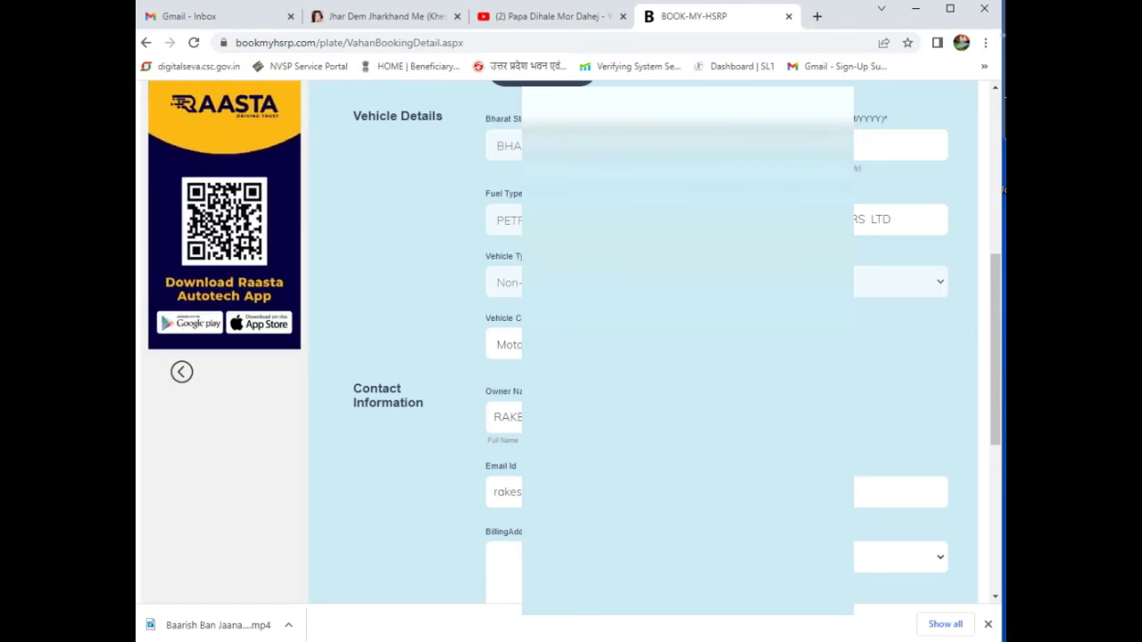
Choose the state for the contact details from the state list.
scroll(864, 547, "down", 3)
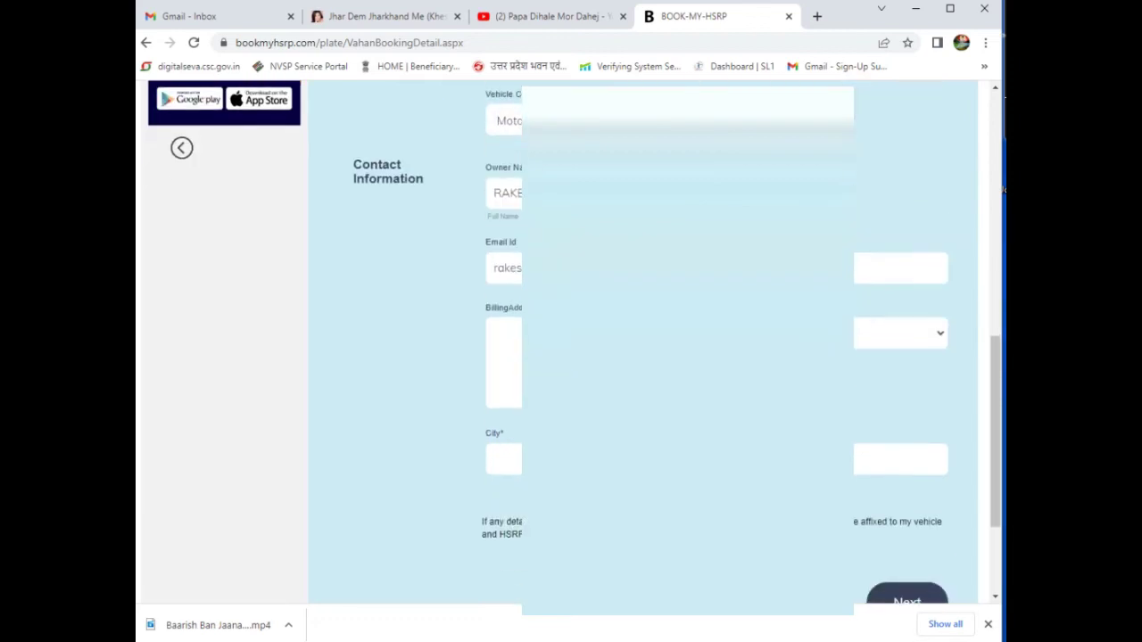
left_click(901, 333)
scroll(837, 616, "down", 10)
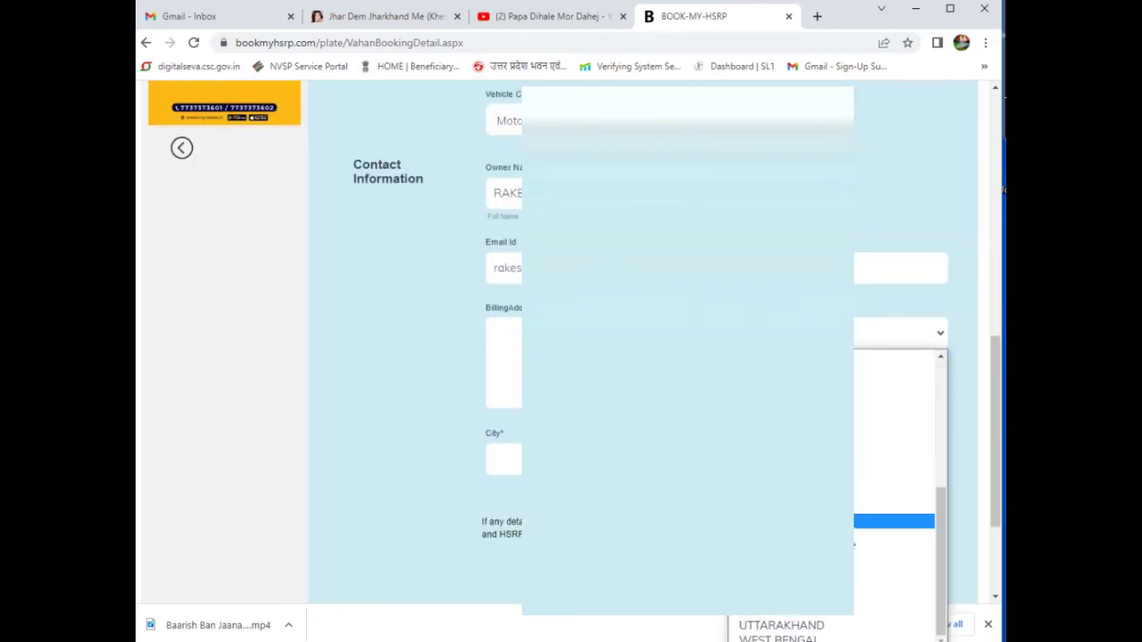
left_click(837, 614)
Type the owner's billing address into the Billing Address field.
left_click(500, 336)
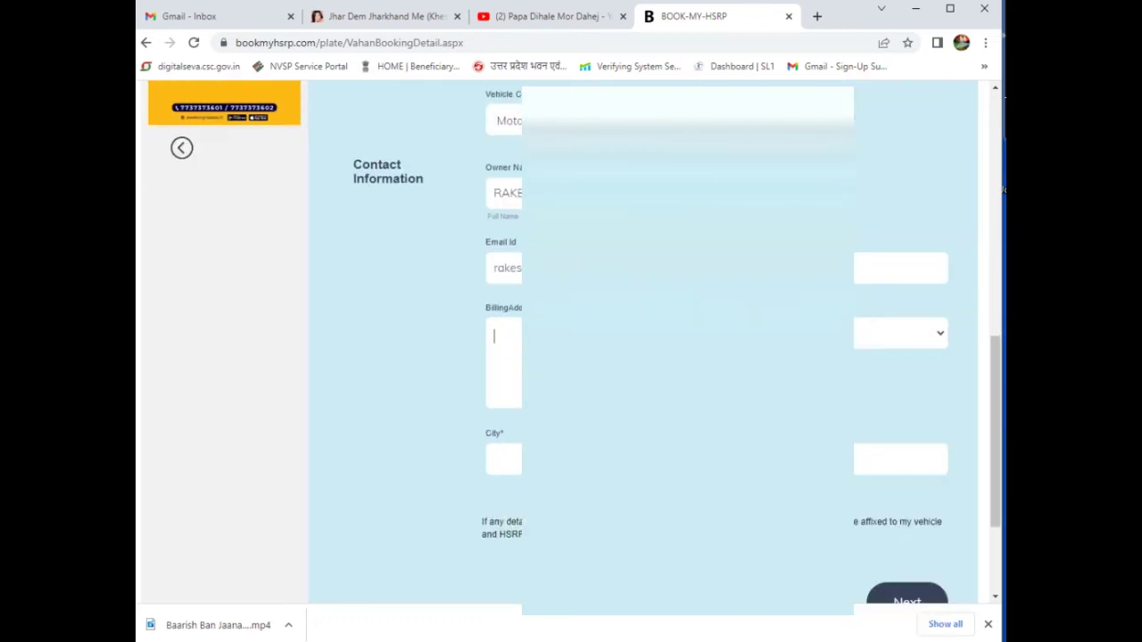
type("Vill Ko")
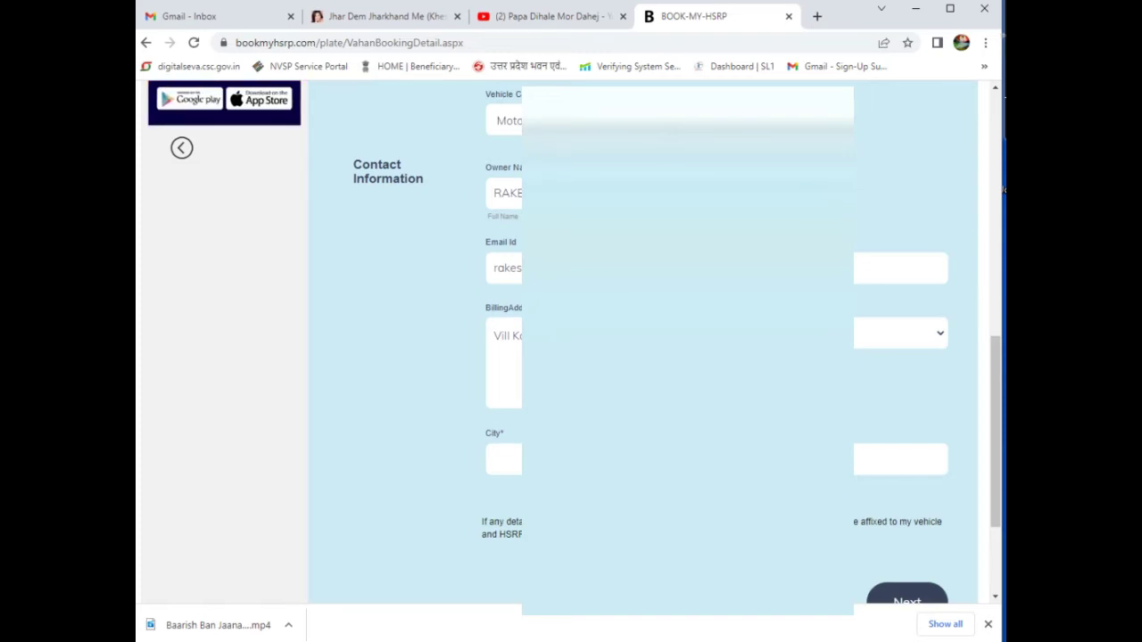
type("Robe")
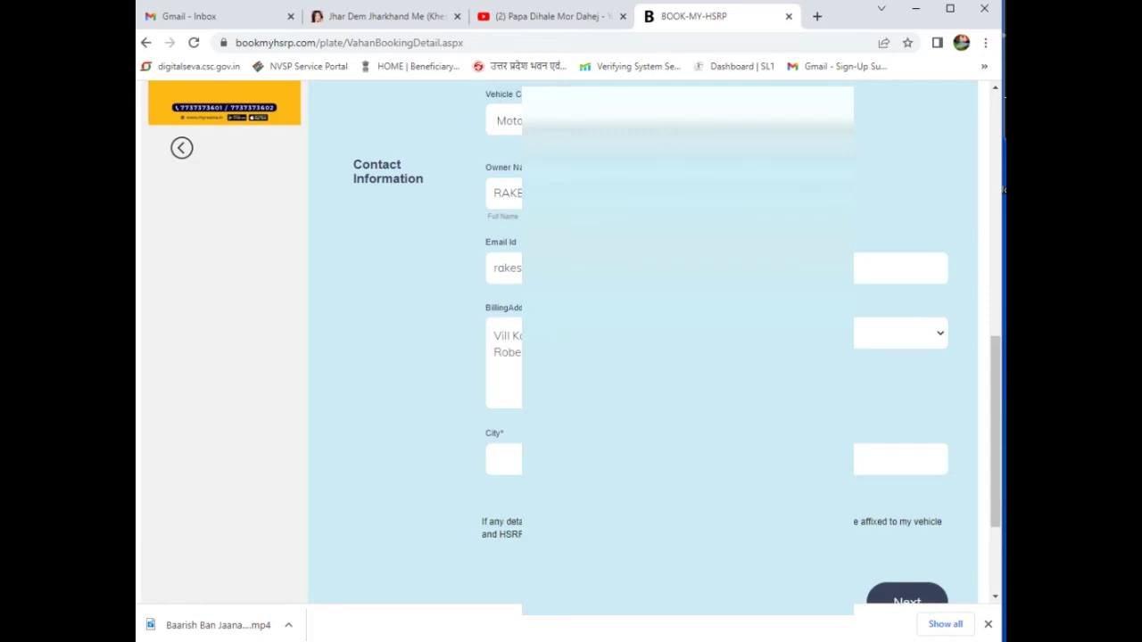
type("ROBE")
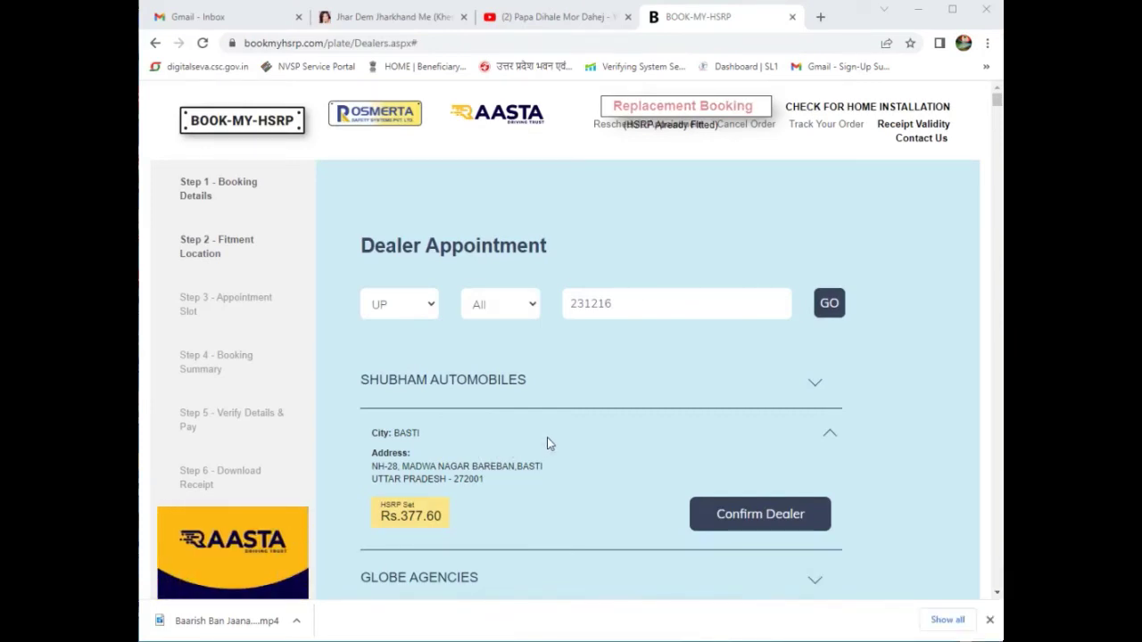
scroll(549, 447, "down", 3)
scroll(553, 435, "down", 5)
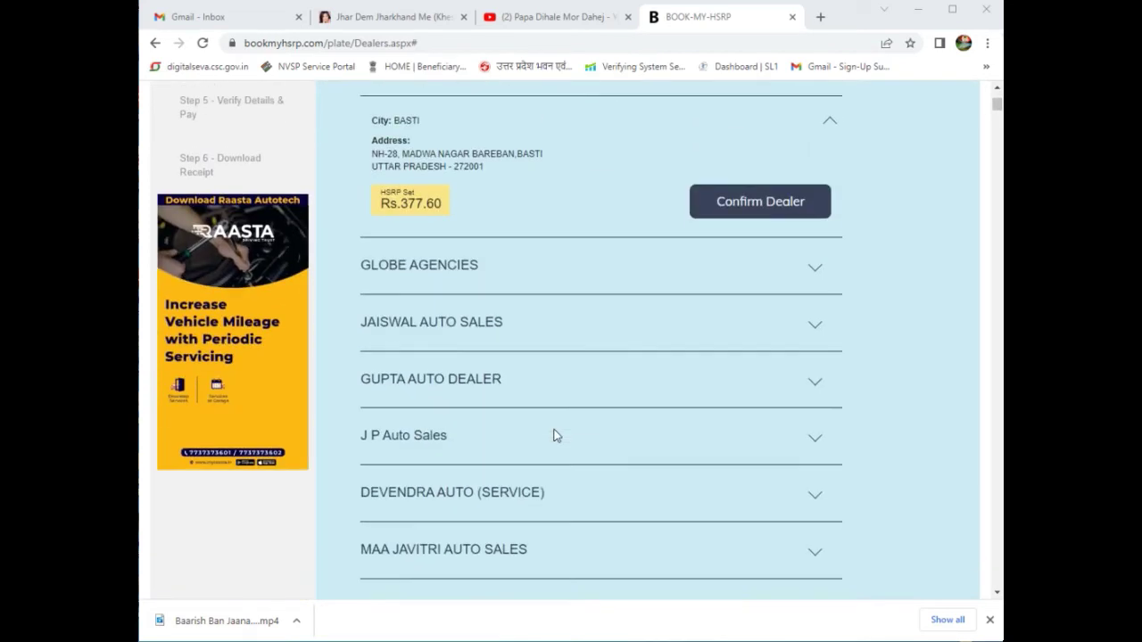
scroll(553, 418, "down", 2)
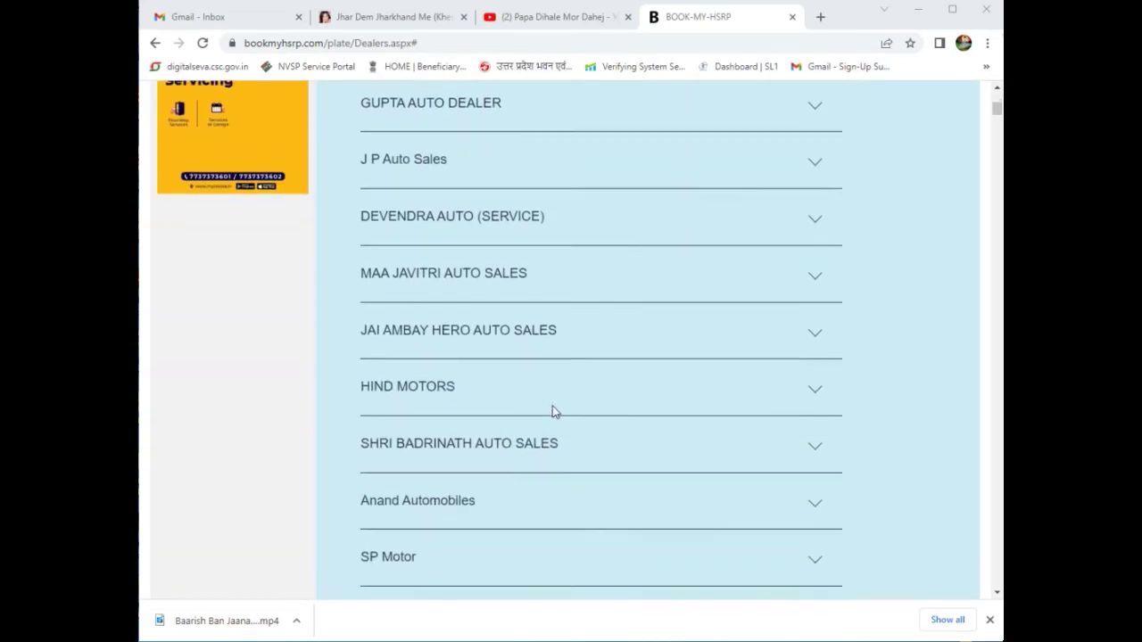
scroll(551, 410, "down", 3)
scroll(548, 402, "down", 10)
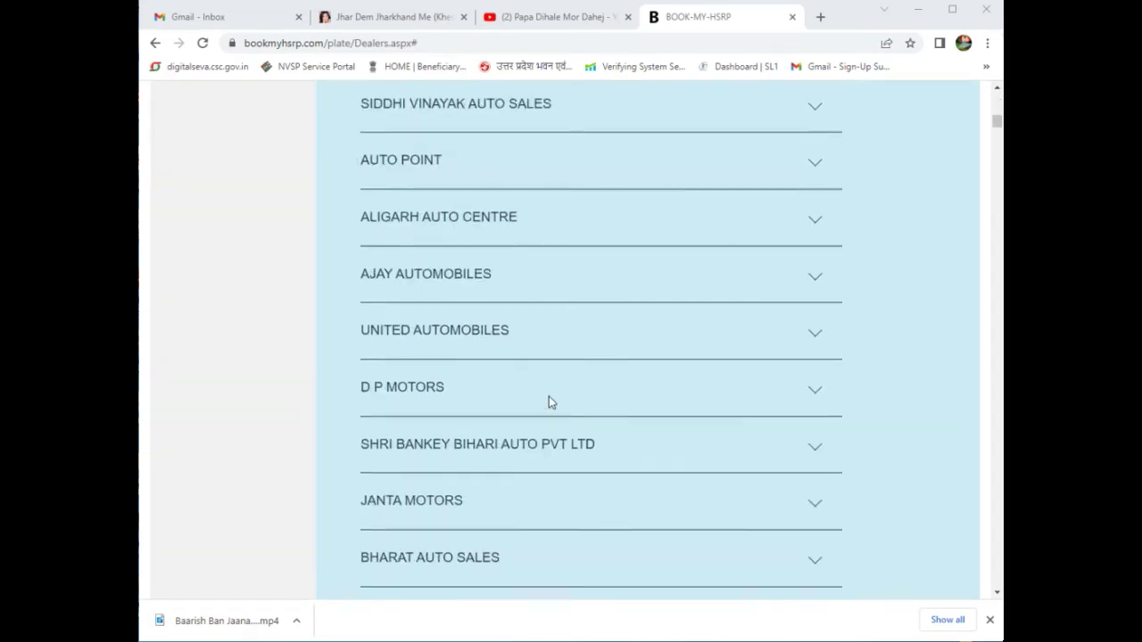
scroll(550, 392, "down", 10)
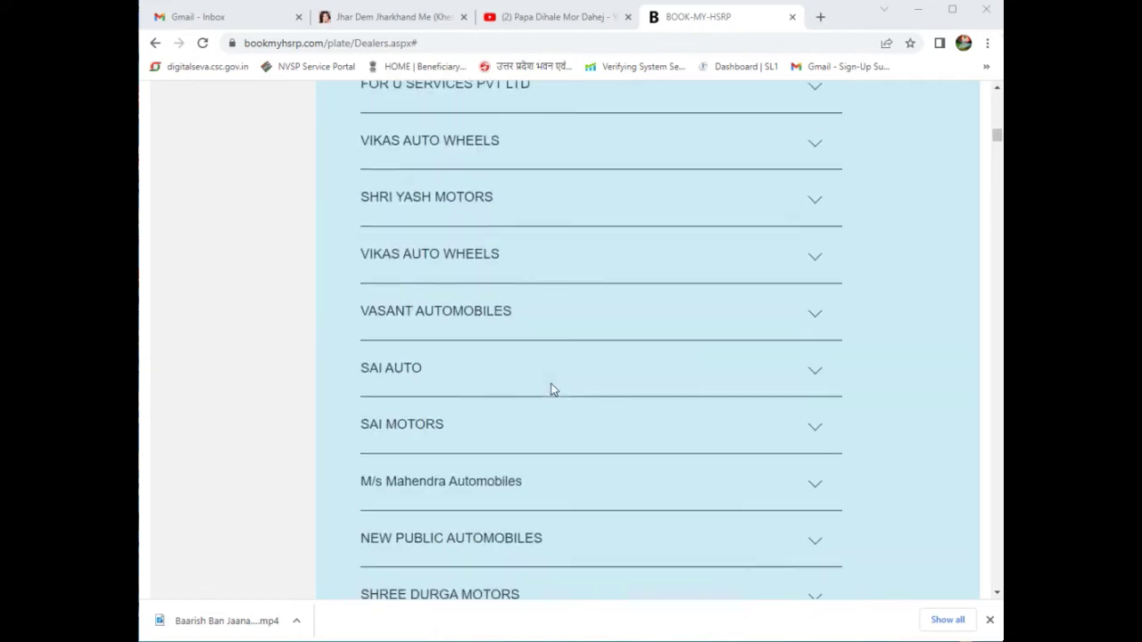
scroll(551, 386, "down", 10)
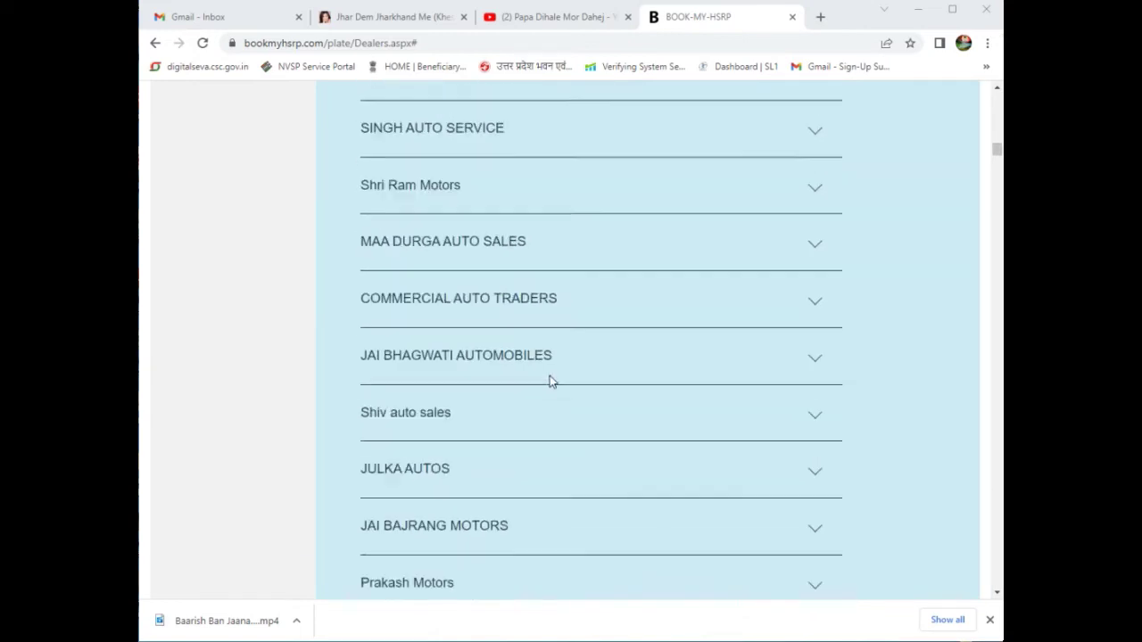
scroll(547, 377, "down", 6)
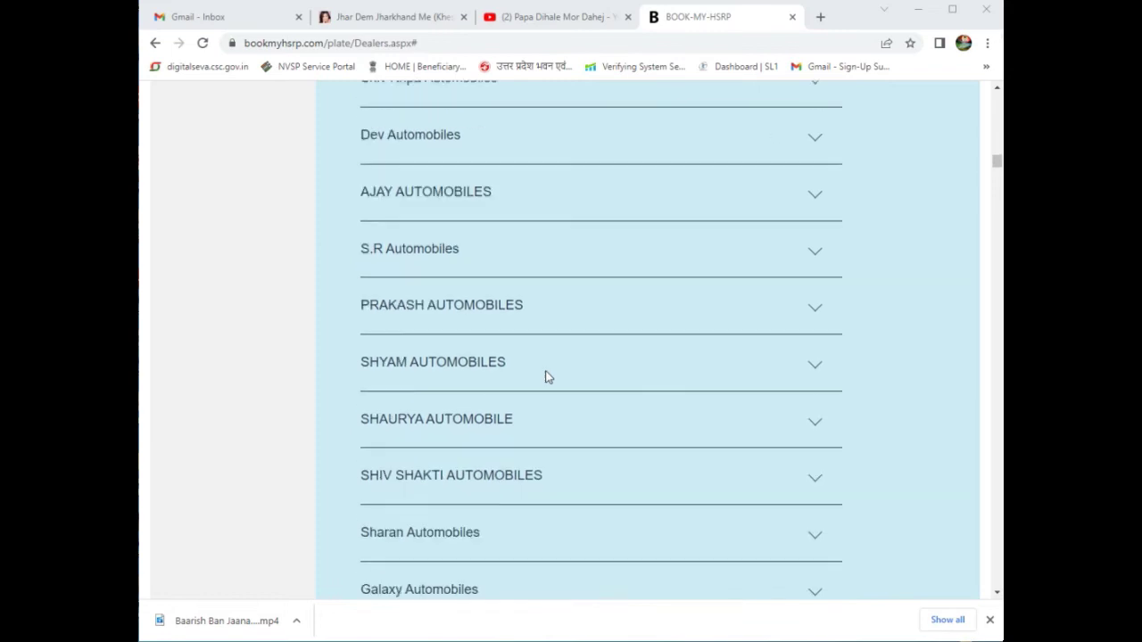
scroll(544, 370, "down", 9)
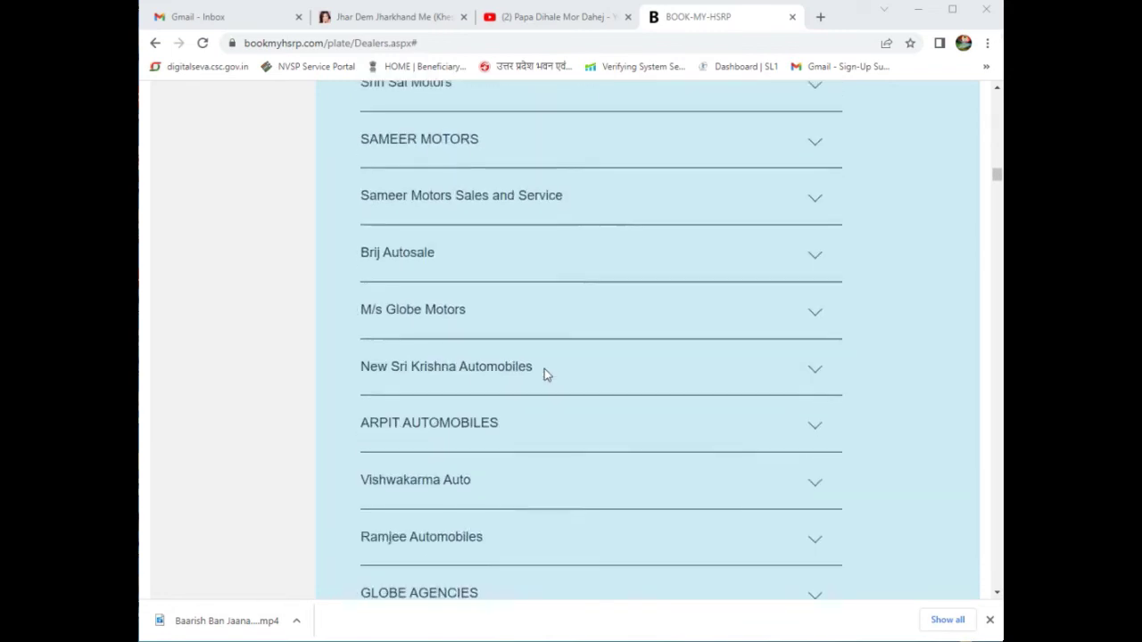
scroll(545, 369, "down", 3)
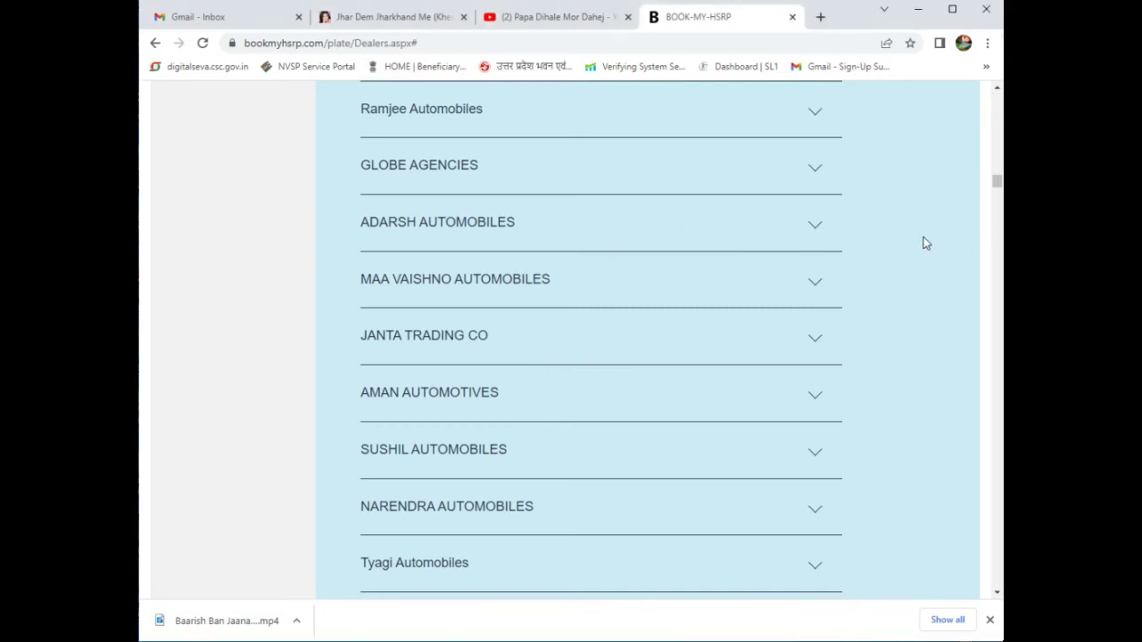
Search the dealer list for VINDHYA AUTO SALES and confirm it as the fitment dealer.
key("ctrl+f")
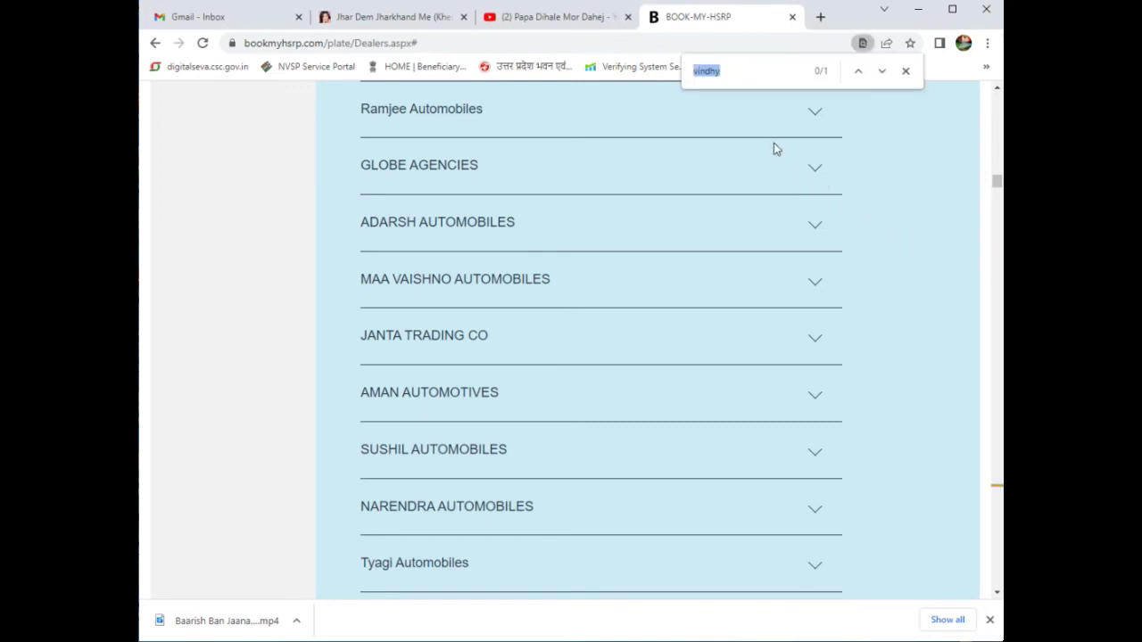
left_click(750, 70)
key("Return")
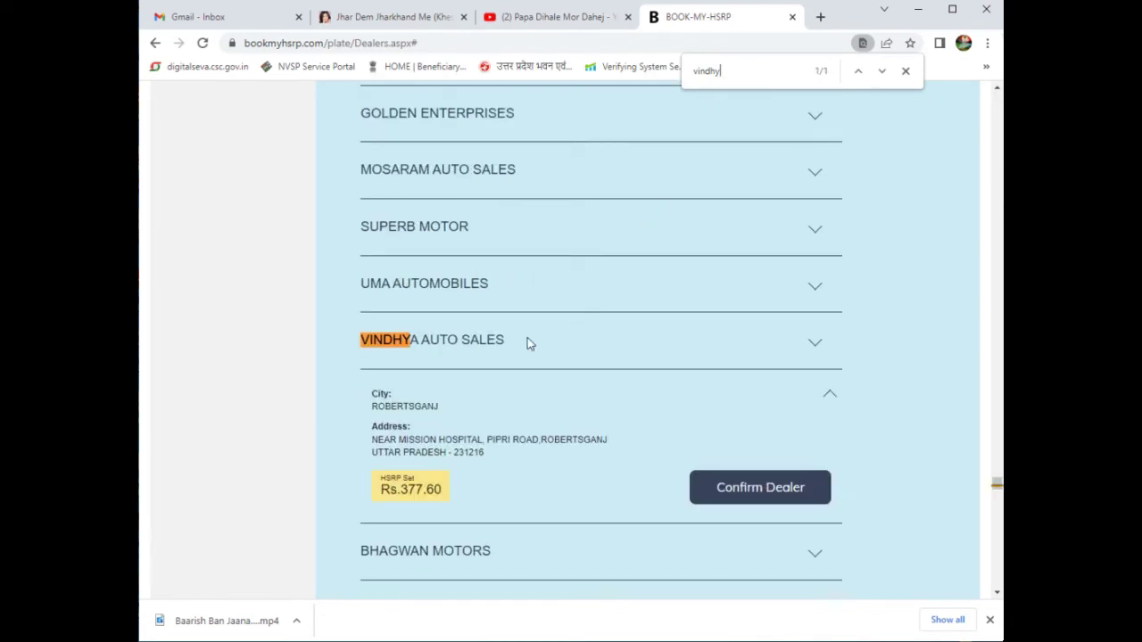
left_click(499, 353)
left_click(501, 353)
left_click(748, 493)
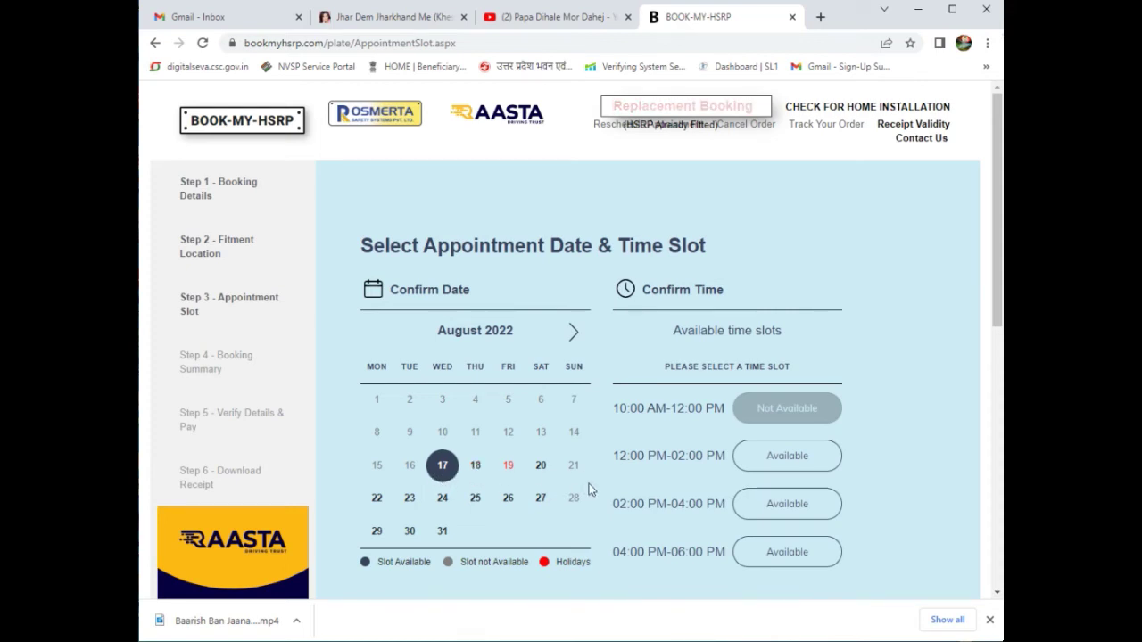
Choose 17 August 2022 and the 02:00 PM-04:00 PM slot for the appointment.
left_click(478, 466)
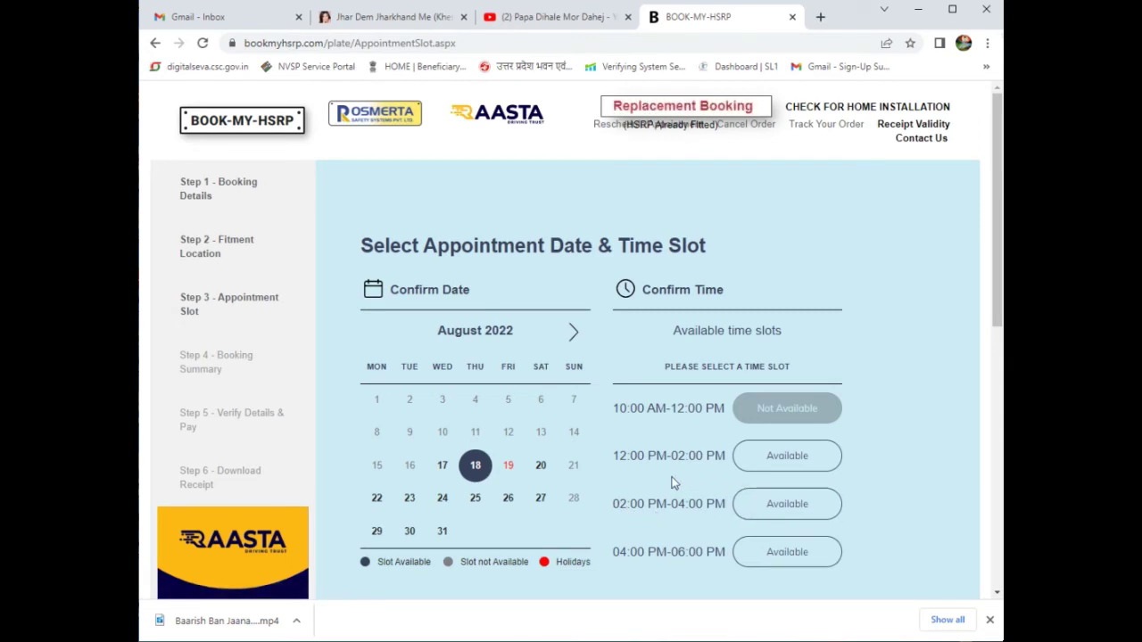
left_click(442, 466)
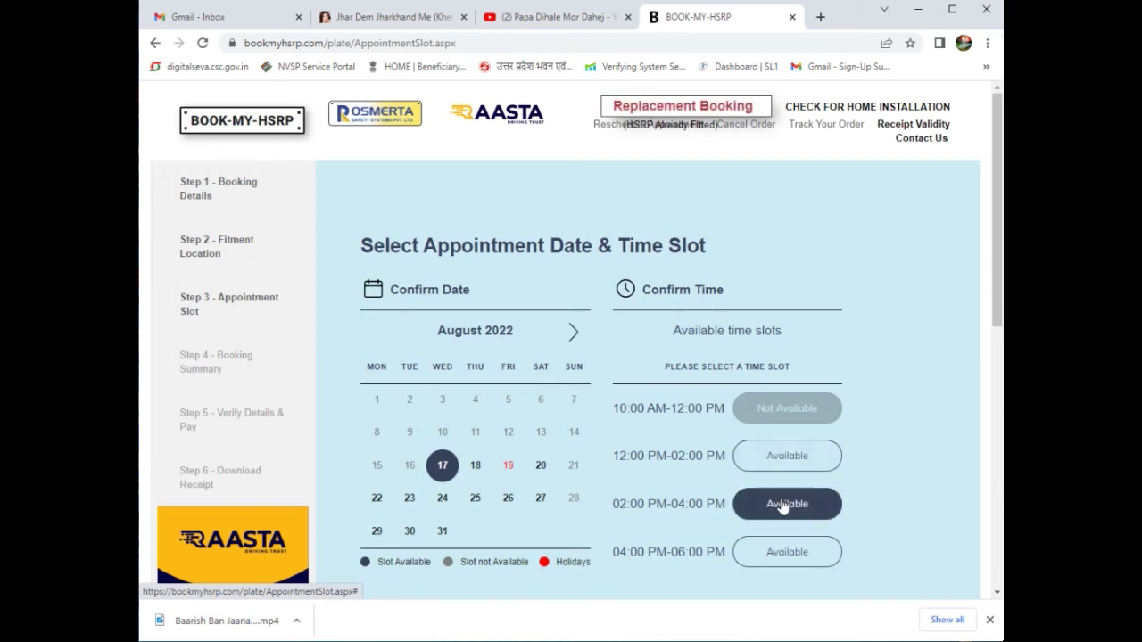
left_click(782, 504)
scroll(783, 502, "down", 3)
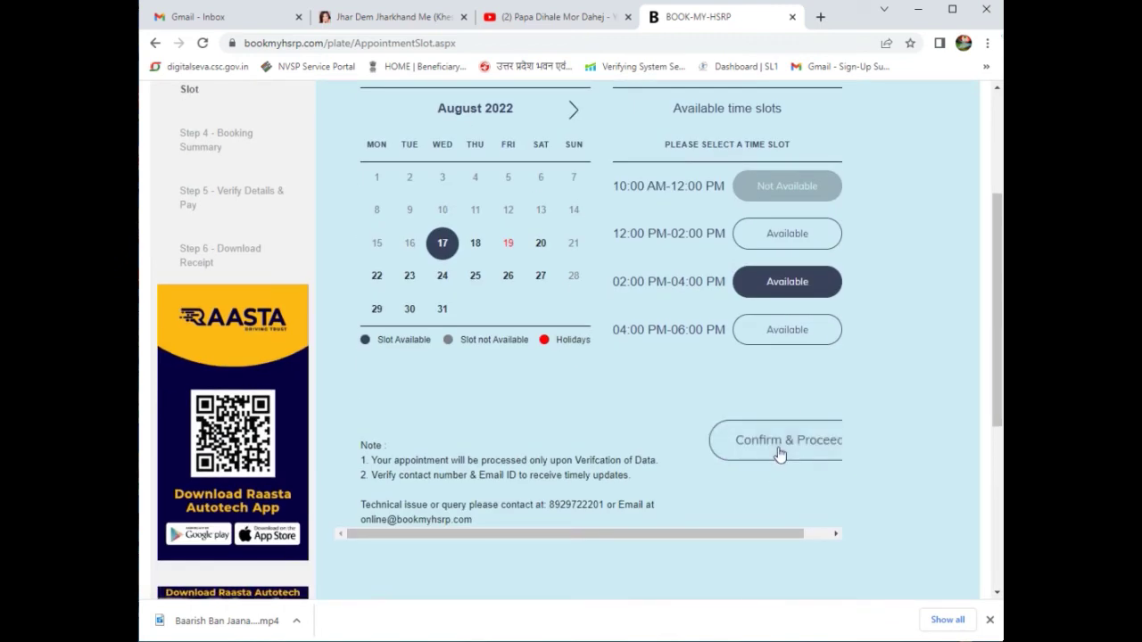